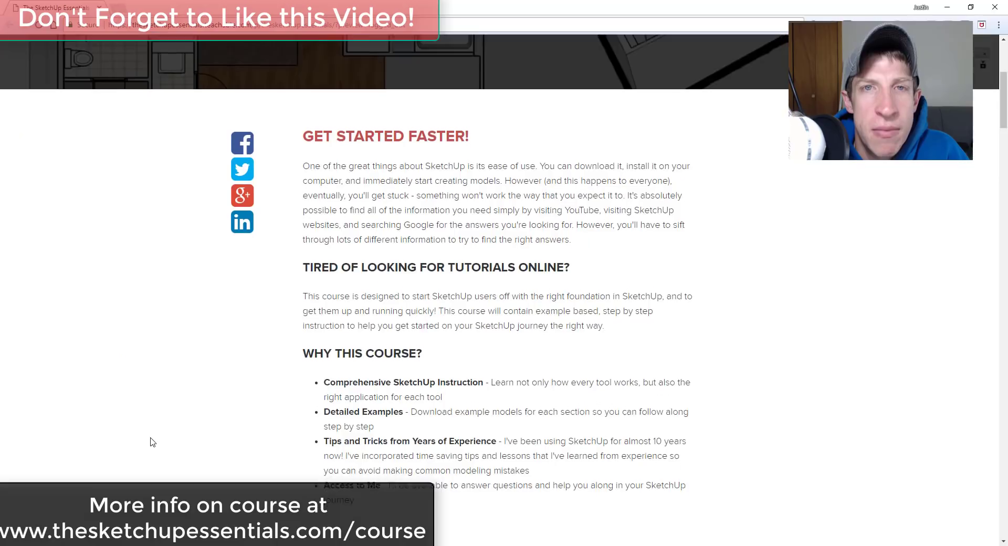
Step: Scroll the SketchUp Essentials course page down to the Layout - Construction Documents section
scroll(229, 388, down, 8)
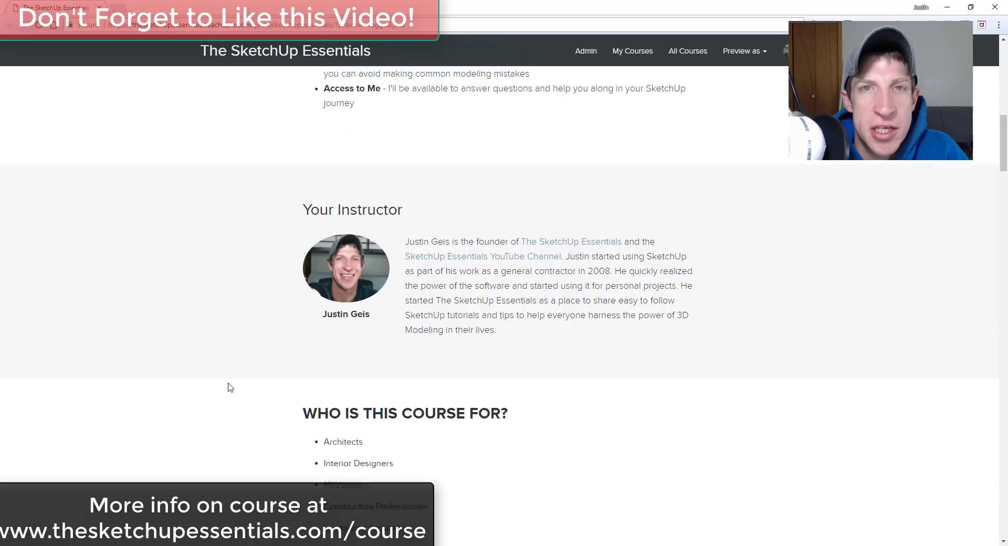
scroll(227, 383, down, 4)
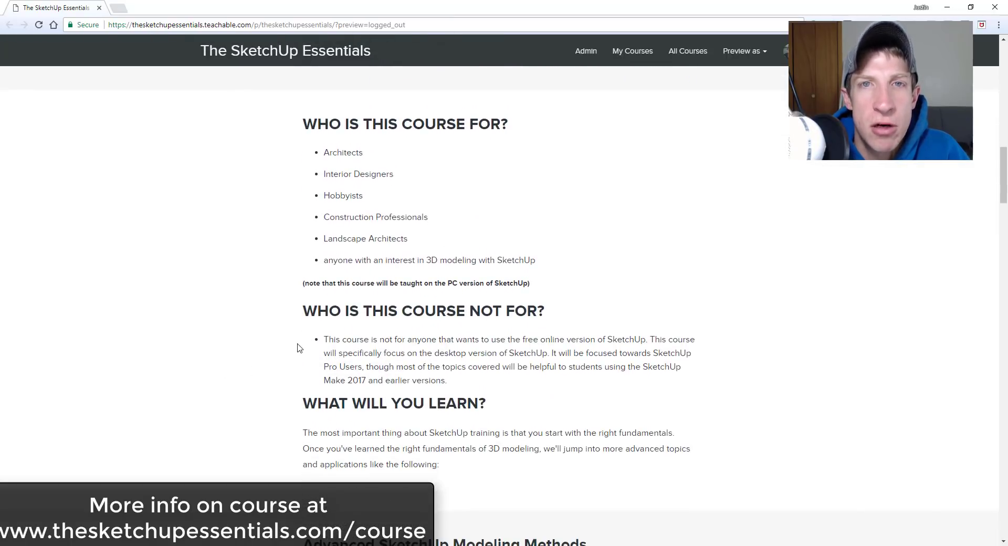
scroll(290, 350, down, 6)
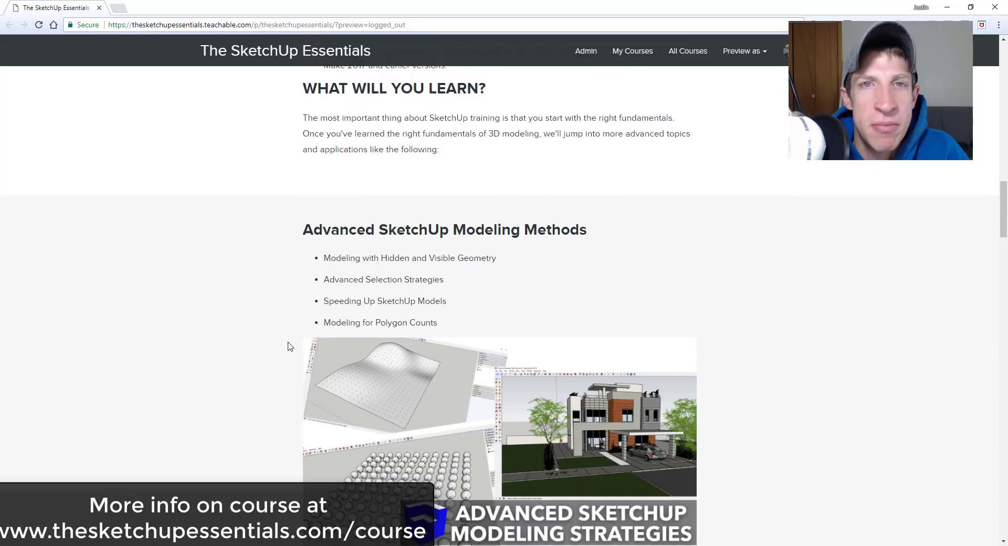
scroll(291, 349, down, 2)
scroll(301, 296, down, 7)
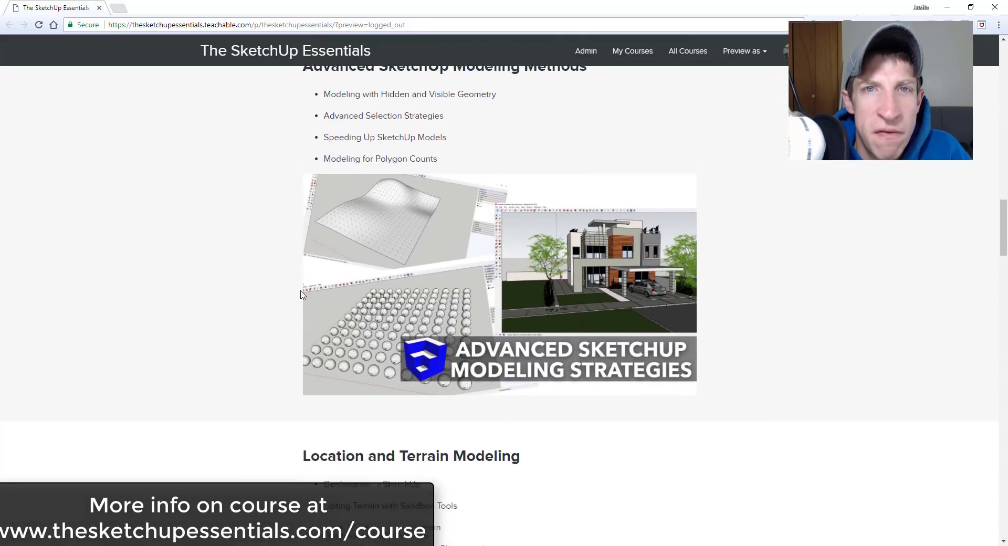
scroll(301, 295, down, 1)
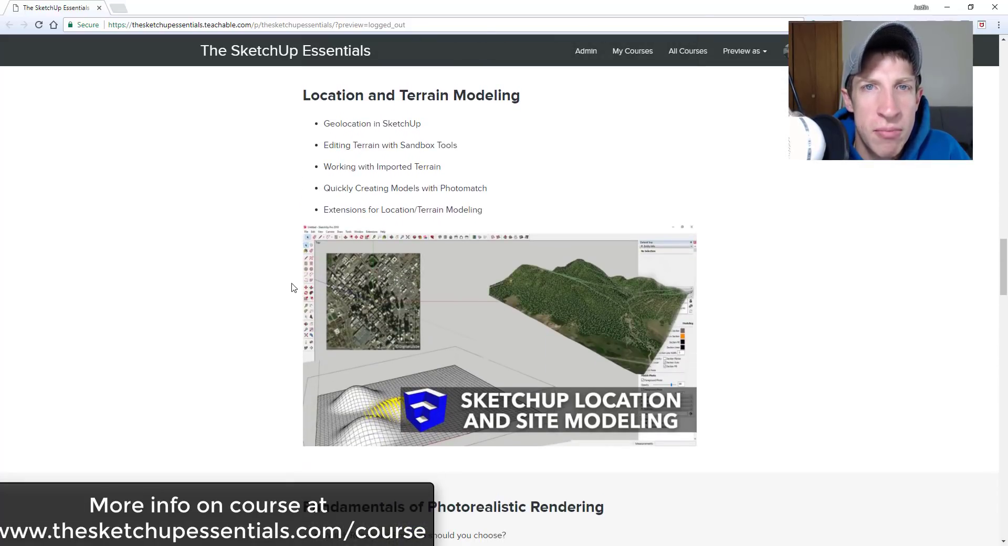
scroll(308, 230, down, 6)
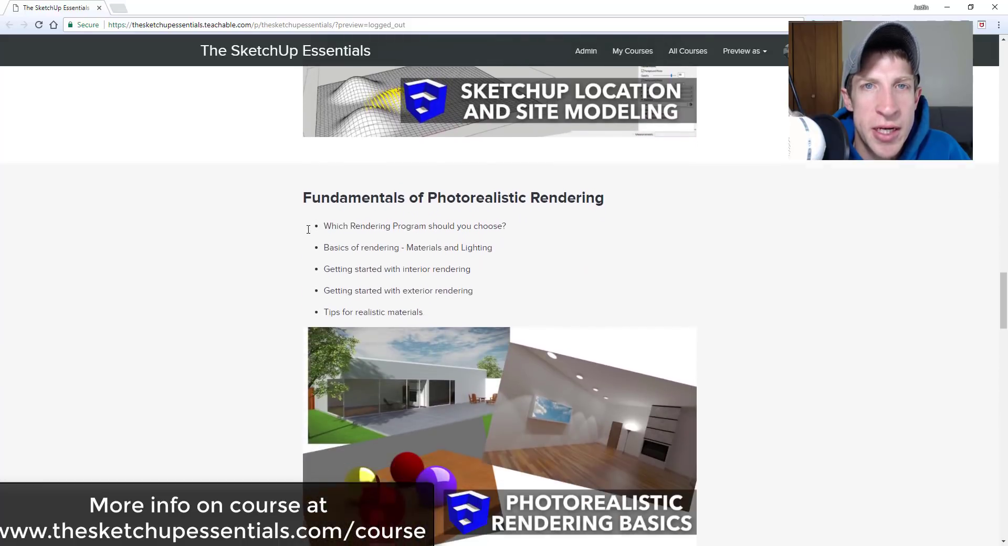
scroll(305, 236, down, 1)
scroll(312, 245, down, 8)
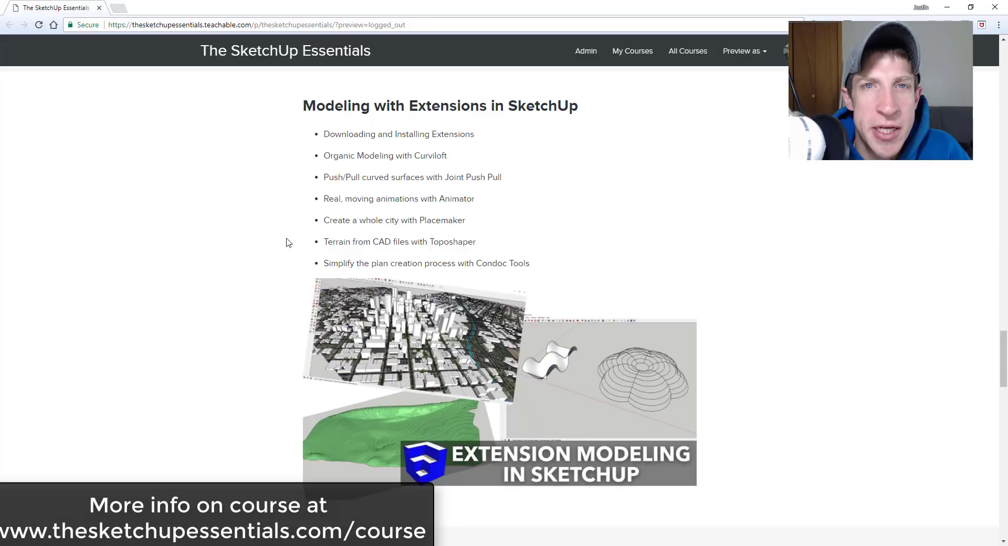
scroll(294, 242, down, 8)
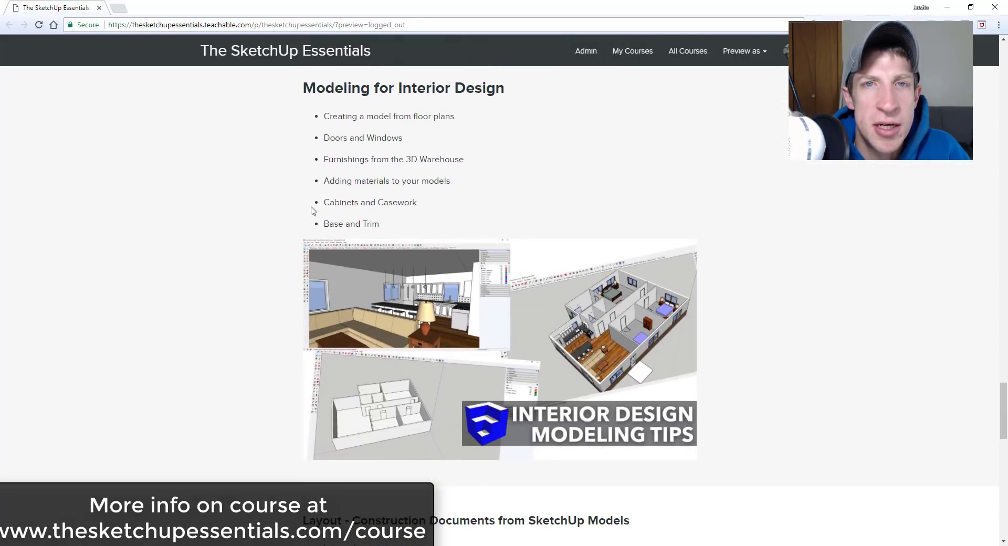
scroll(299, 200, down, 7)
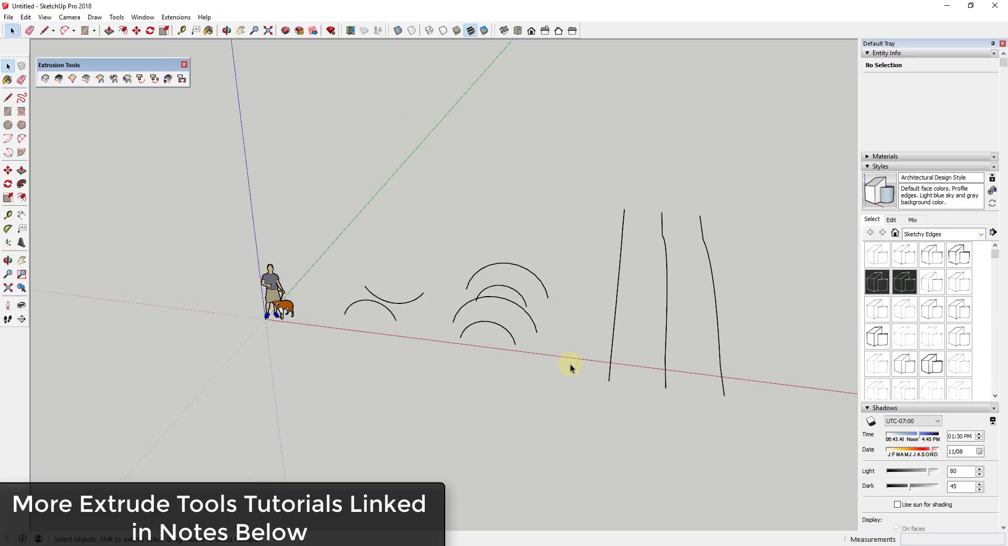
scroll(523, 303, down, 3)
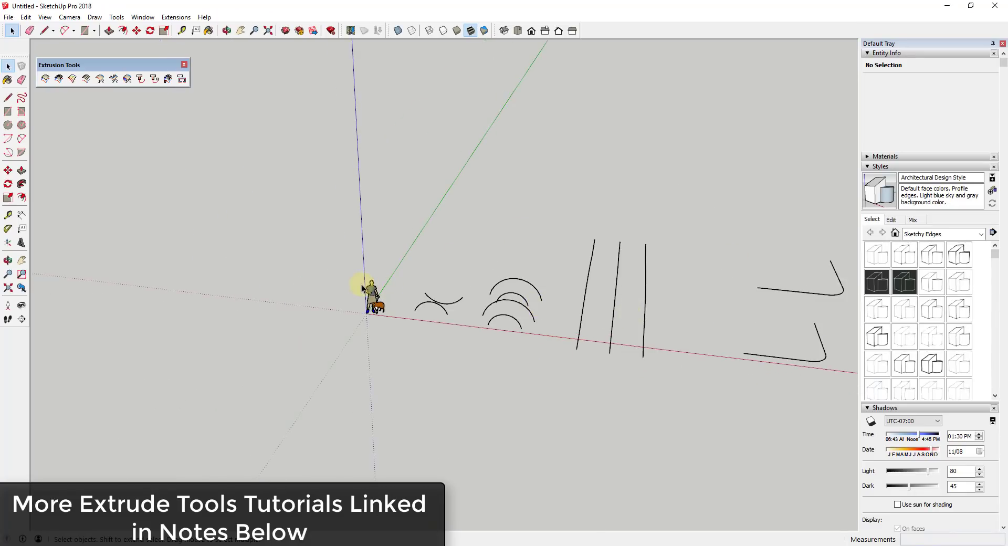
Step: Zoom in and orbit to frame the two groups of sample arcs closely
scroll(525, 320, up, 5)
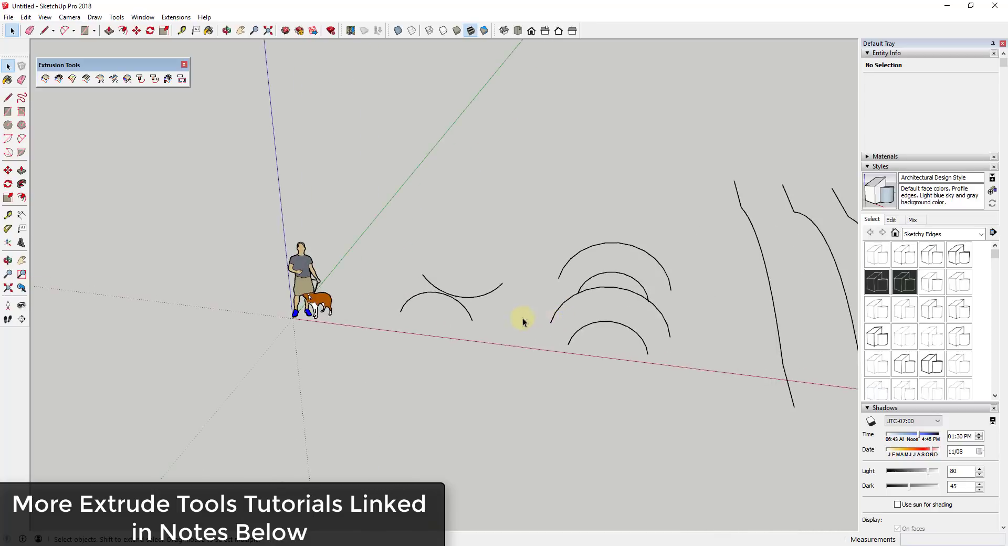
key(e)
key(space)
mouse_move(462, 309)
middle_down()
mouse_move(474, 360)
mouse_move(495, 368)
middle_up()
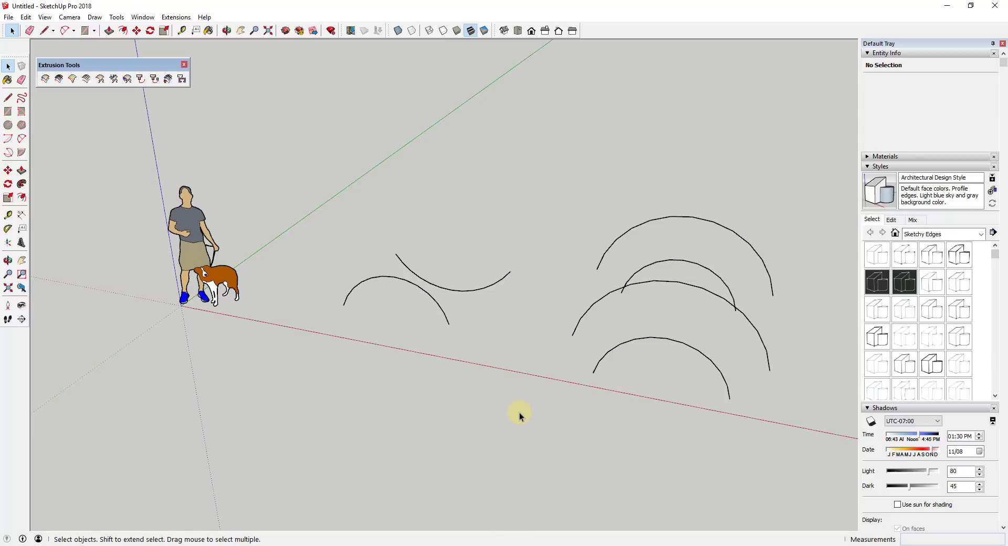
middle_drag(519, 411, 655, 299)
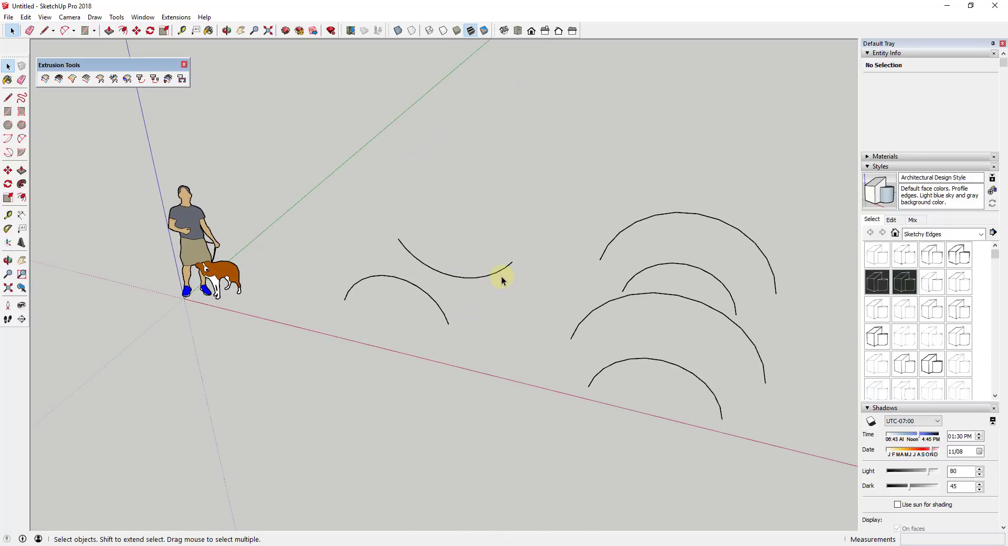
mouse_move(499, 281)
middle_down()
mouse_move(468, 247)
mouse_move(514, 280)
middle_up()
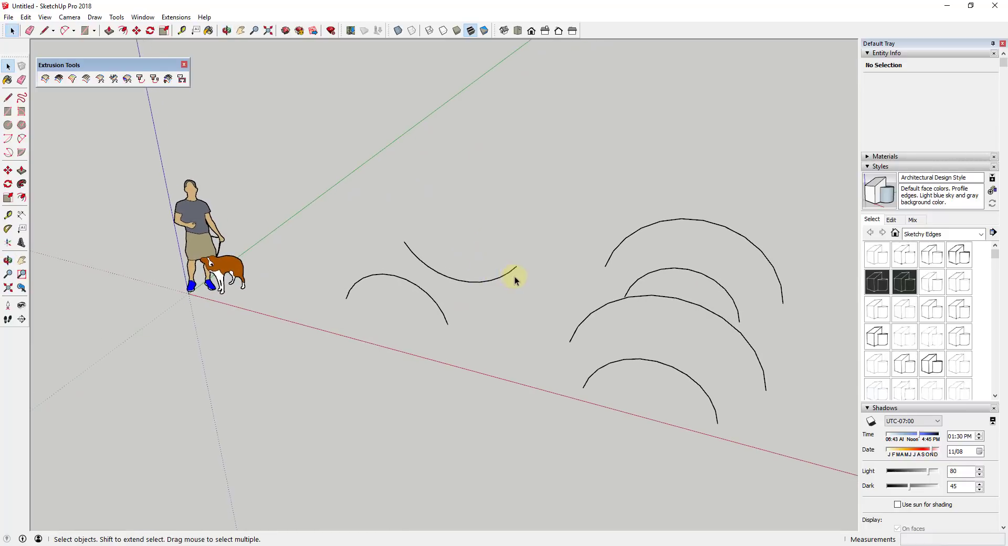
Step: Loft the first two arcs with 12 segments, unreversed quad faces, keeping both original curves
click(73, 79)
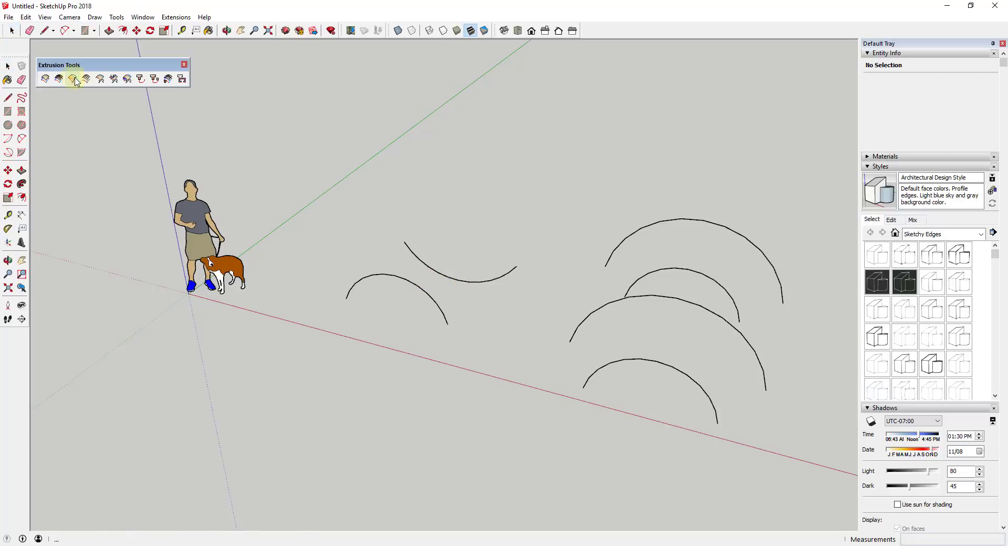
click(406, 283)
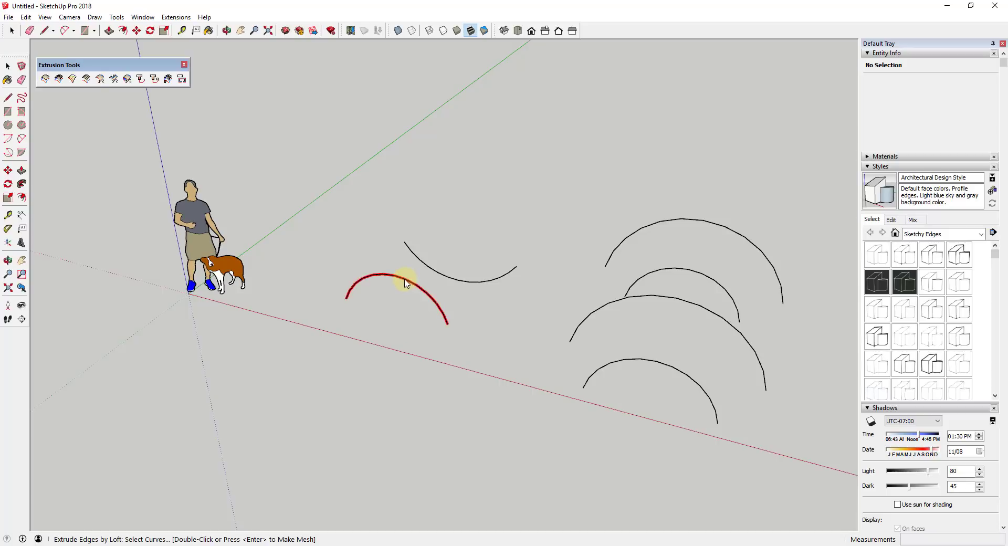
double_click(440, 284)
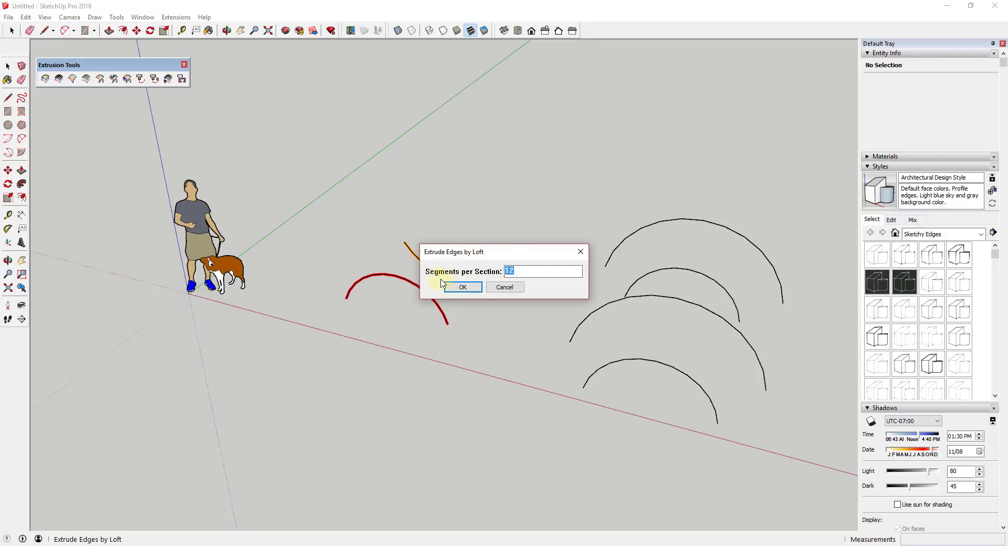
click(462, 287)
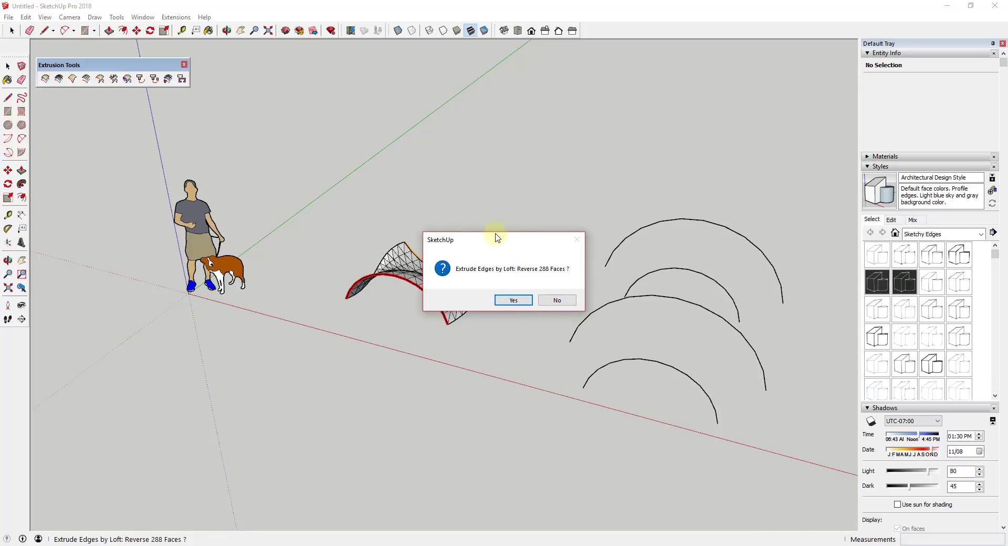
drag(491, 238, 610, 184)
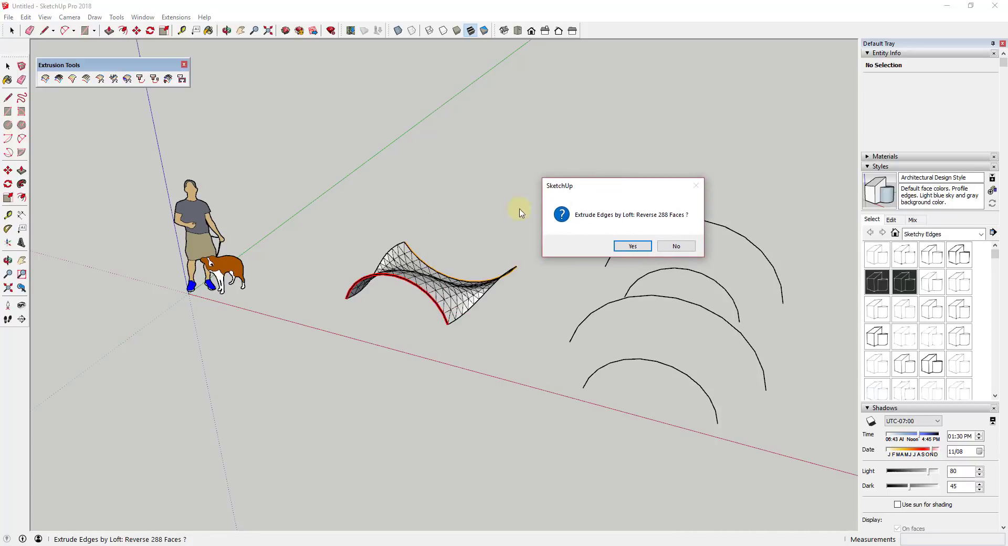
click(671, 247)
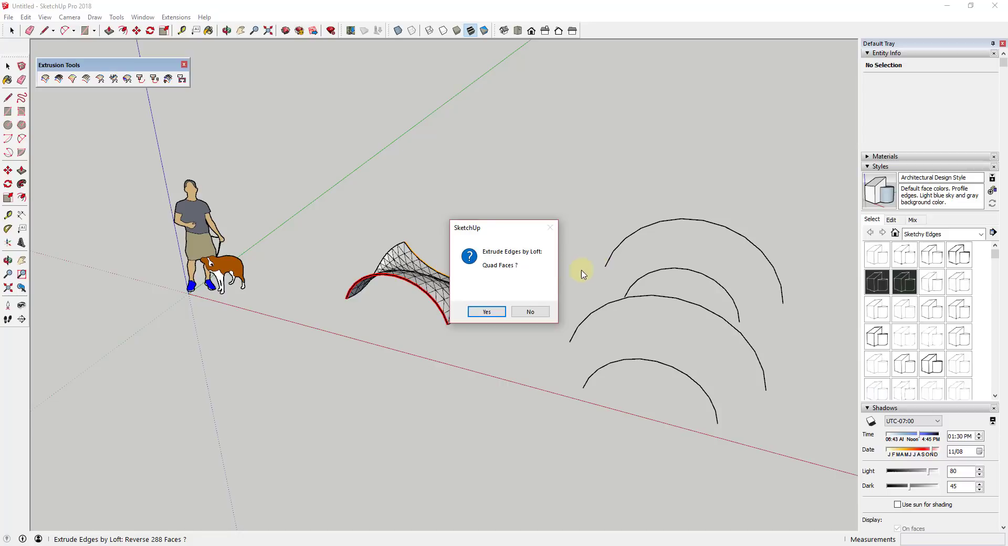
click(485, 312)
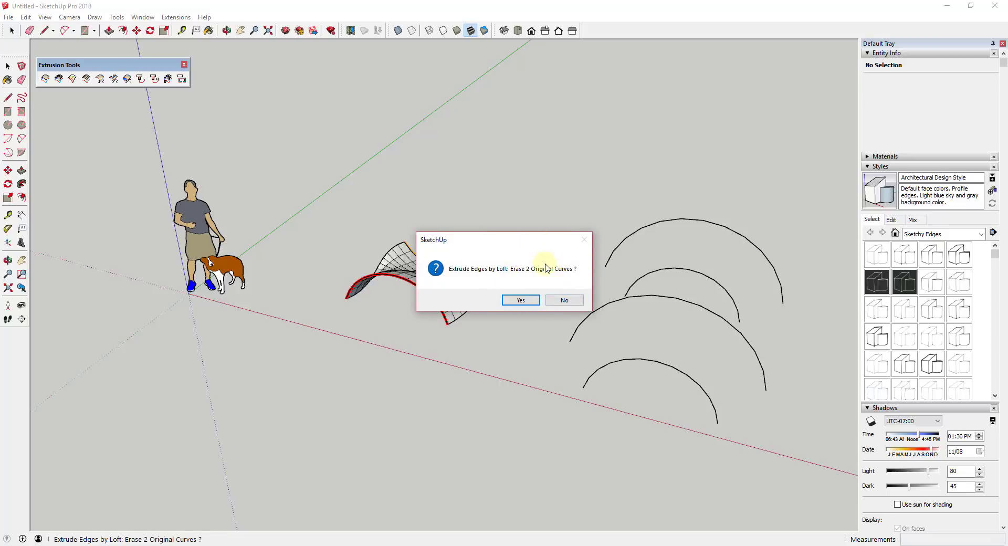
click(564, 300)
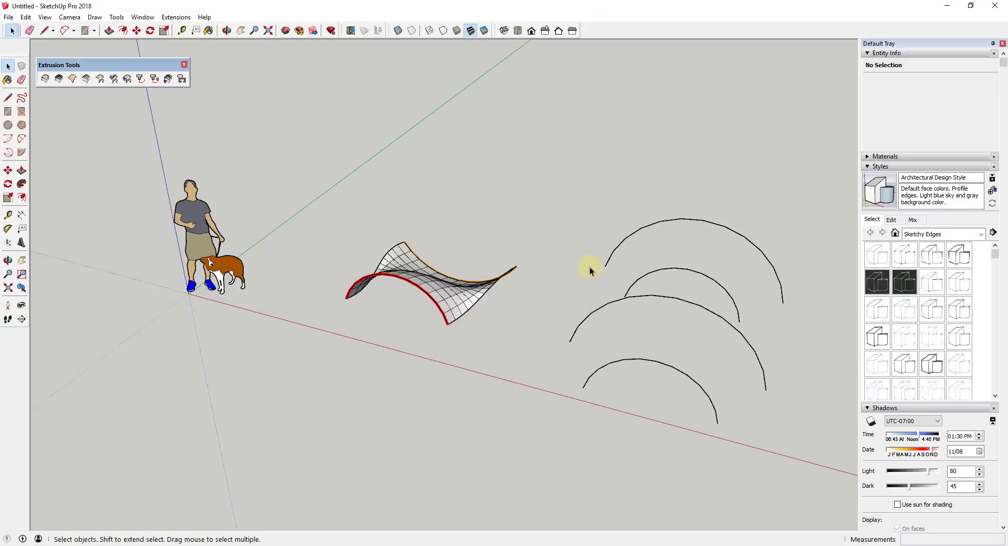
Step: Orbit and zoom around the first lofted surface to bring the four remaining arcs into view
mouse_move(589, 266)
middle_down()
mouse_move(419, 335)
mouse_move(111, 280)
mouse_move(439, 281)
middle_up()
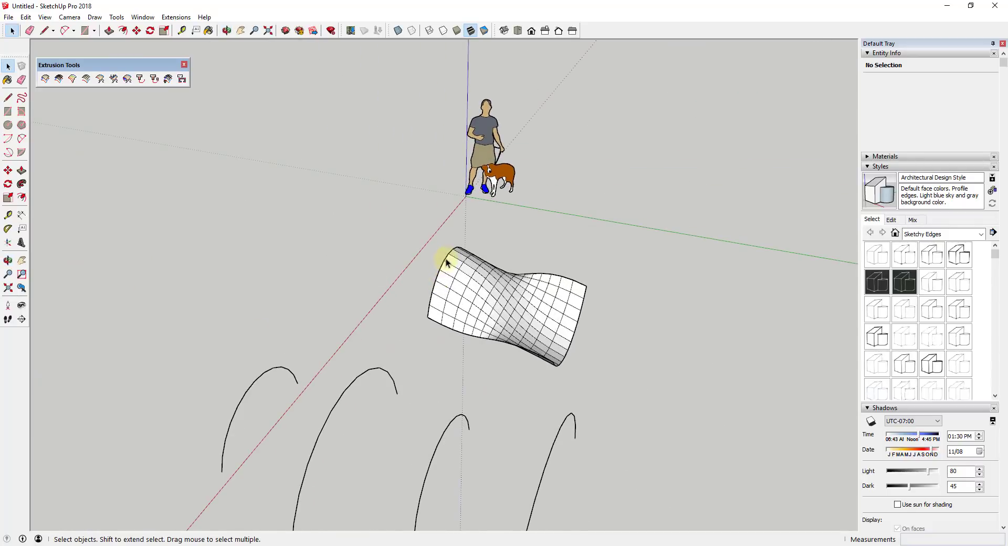
middle_drag(569, 338, 588, 399)
scroll(588, 399, up, 3)
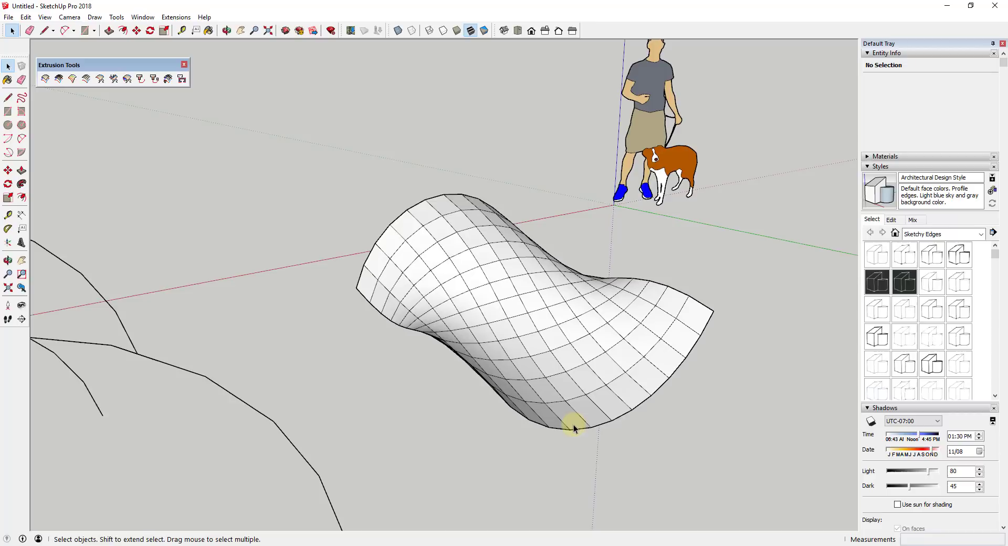
scroll(641, 353, down, 5)
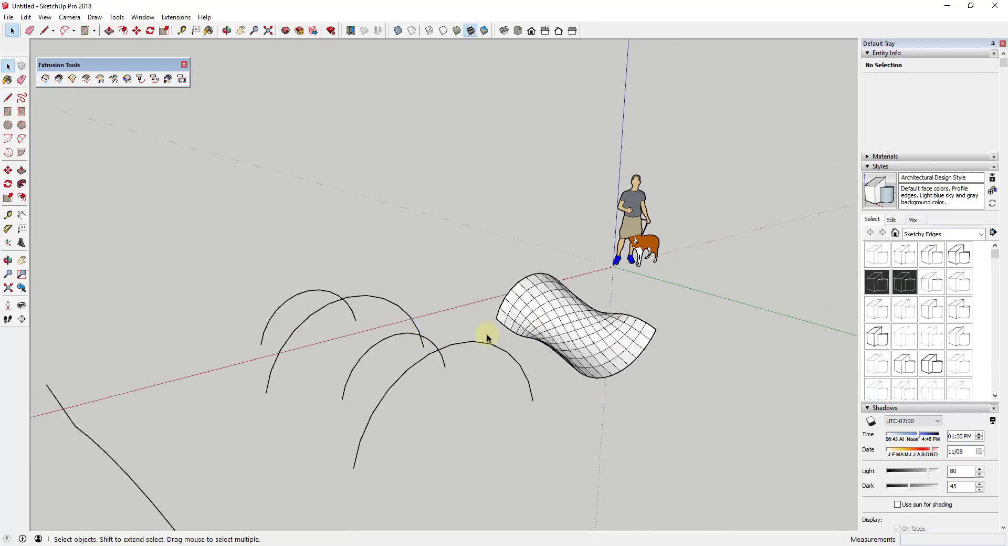
middle_drag(483, 333, 657, 341)
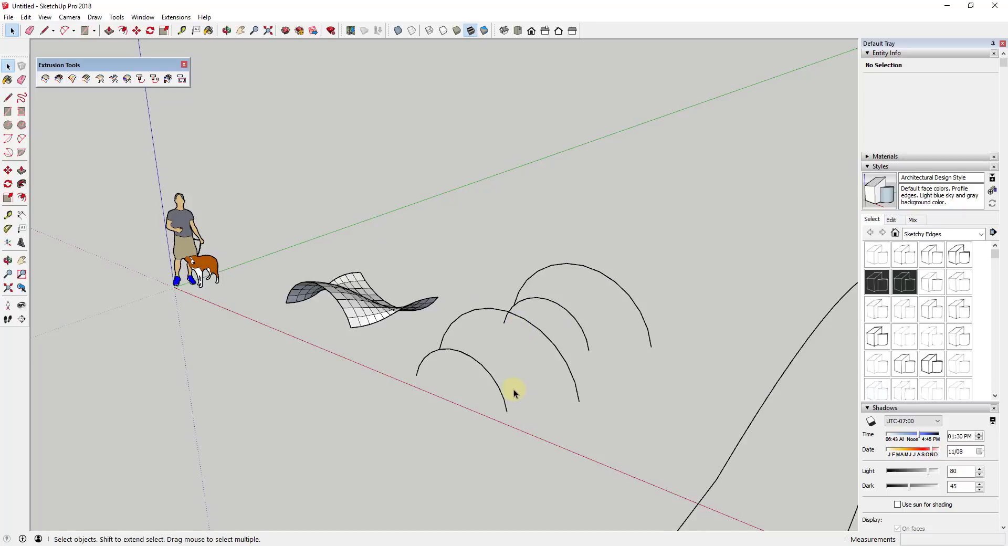
Step: Loft the four arcs with the default segment count into a second wavy mesh, erasing the arcs
click(72, 80)
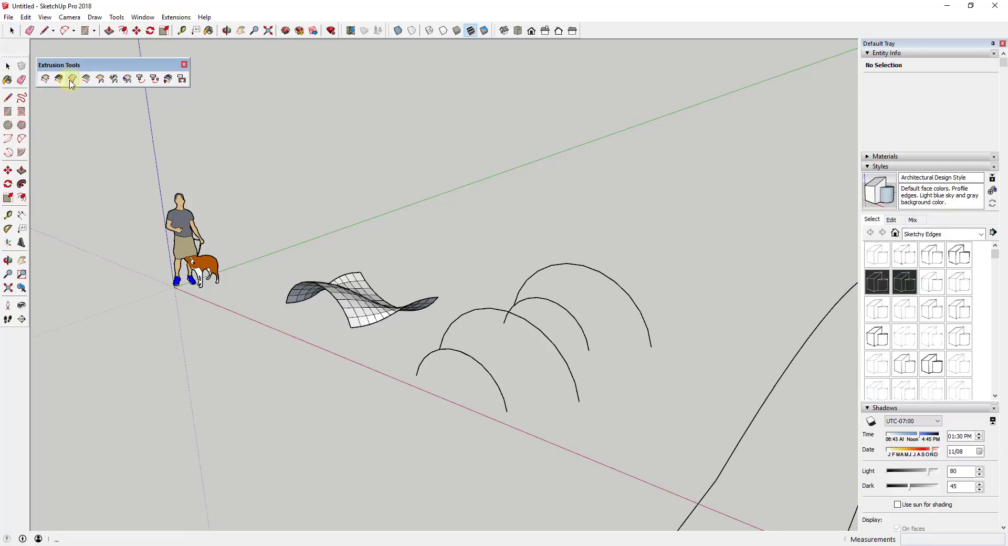
click(486, 371)
click(547, 342)
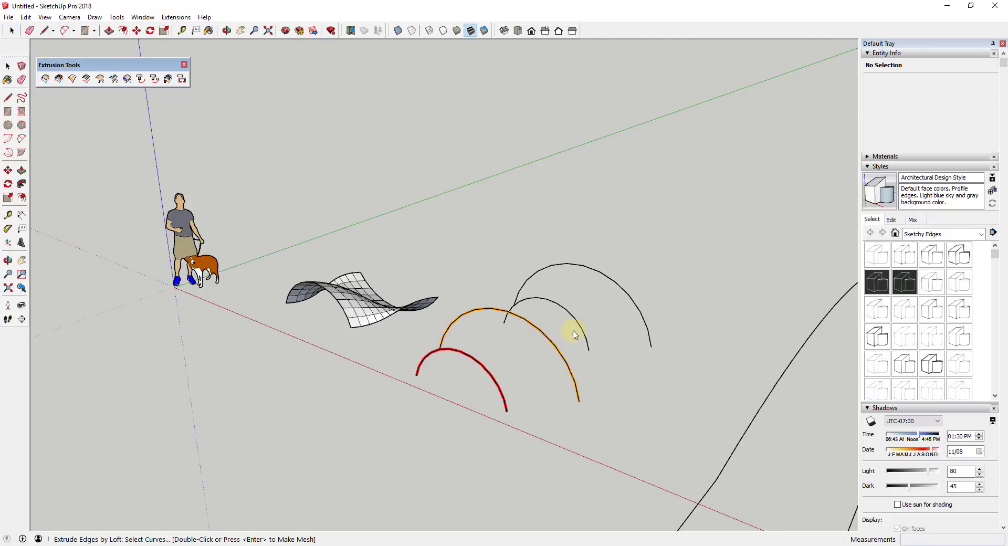
click(579, 329)
double_click(636, 302)
key(Return)
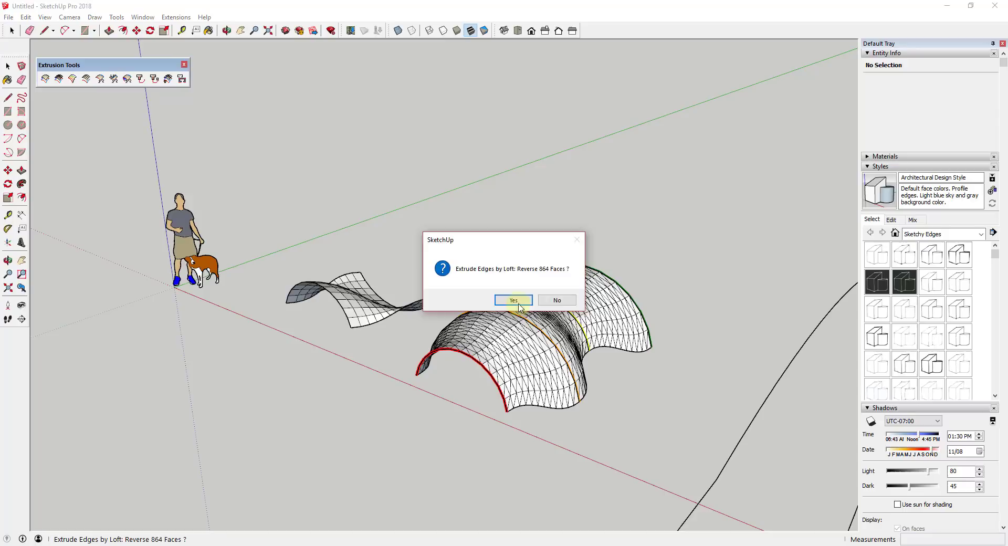
key(Return)
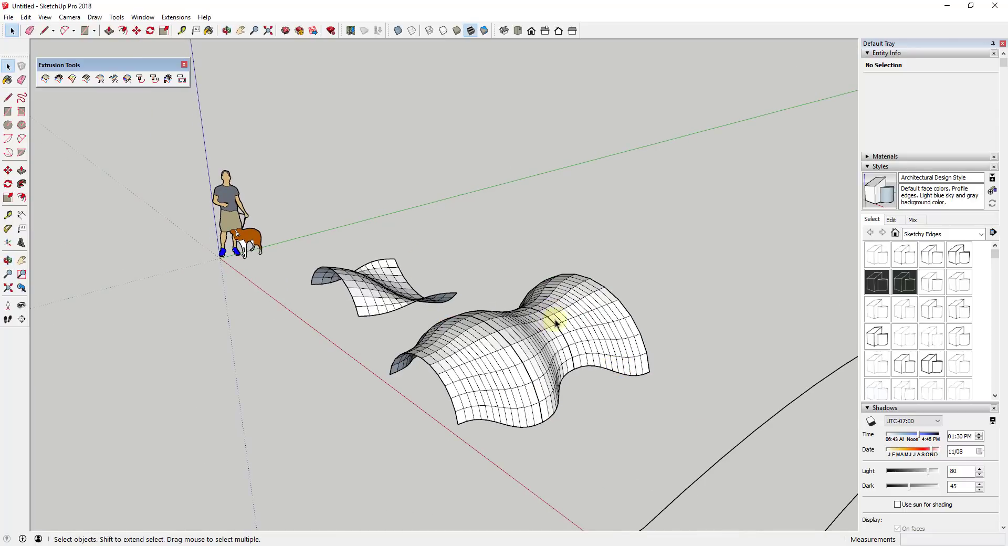
scroll(549, 313, down, 3)
scroll(594, 342, down, 5)
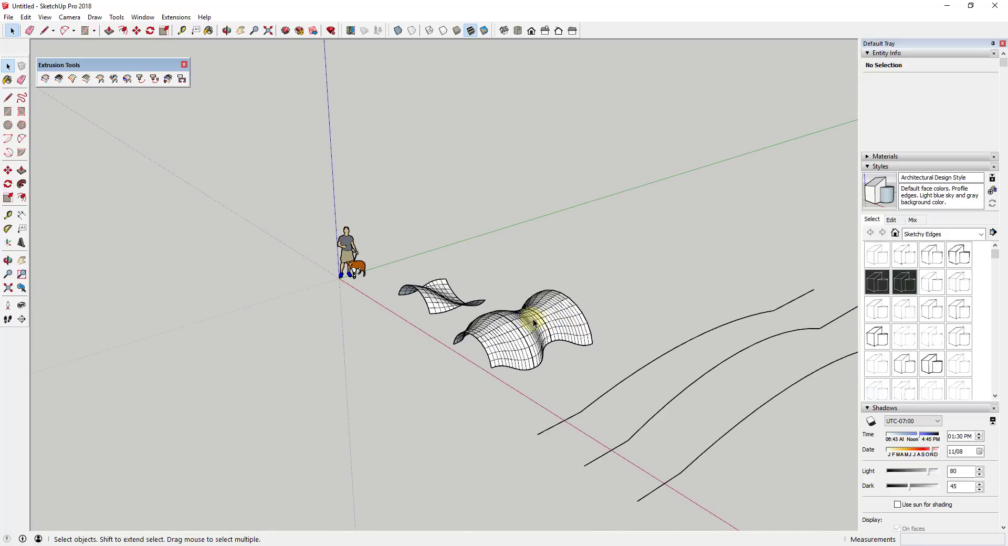
middle_drag(532, 331, 720, 303)
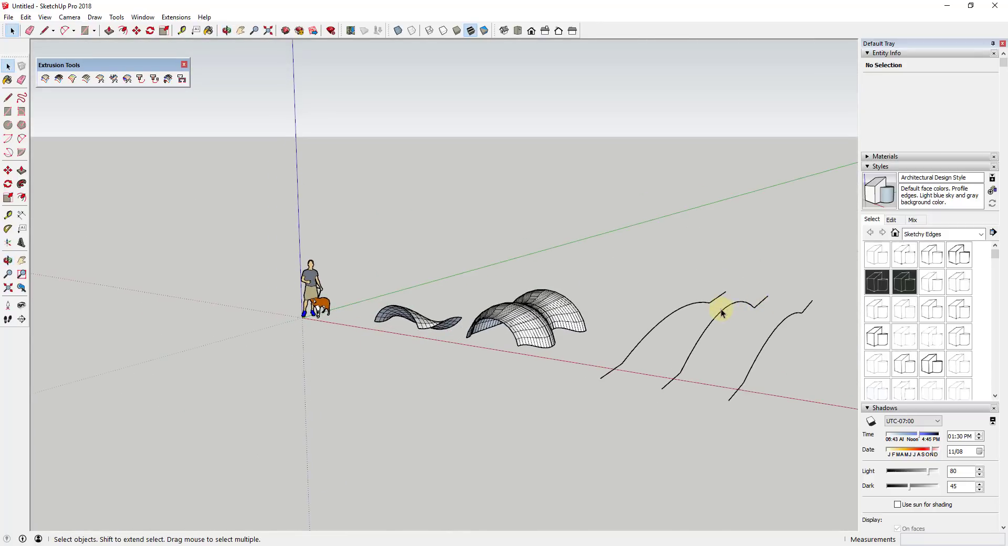
Step: Scale the middle curve of the next row slightly longer
click(723, 310)
key(s)
drag(729, 305, 732, 302)
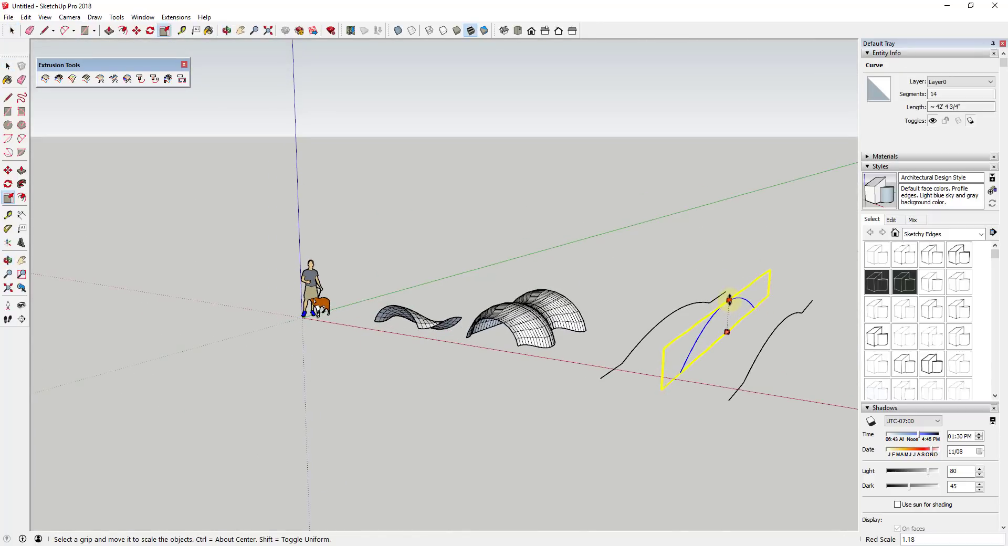
key(space)
Step: Orbit to a low angle looking along the next row of curves
middle_drag(720, 320, 703, 377)
click(704, 377)
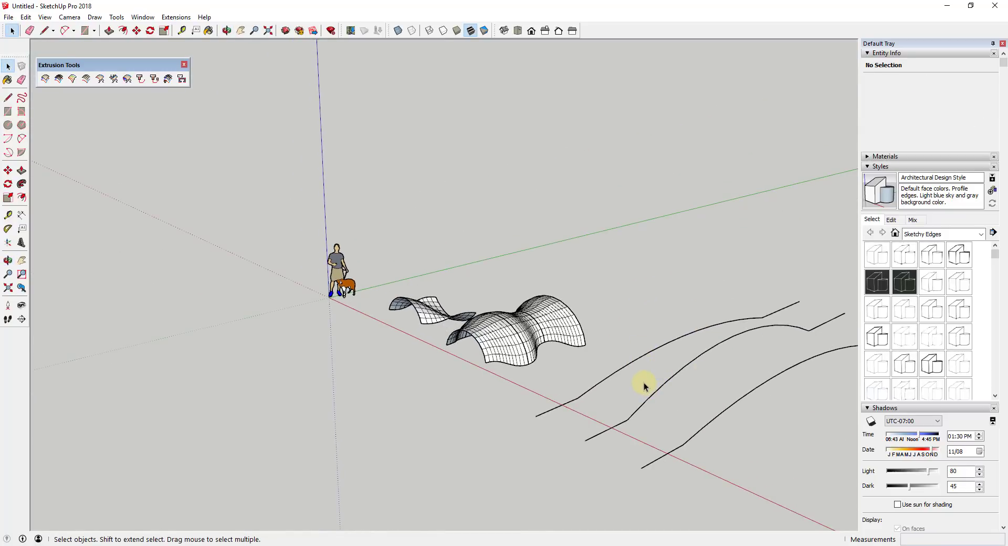
middle_drag(703, 388, 765, 364)
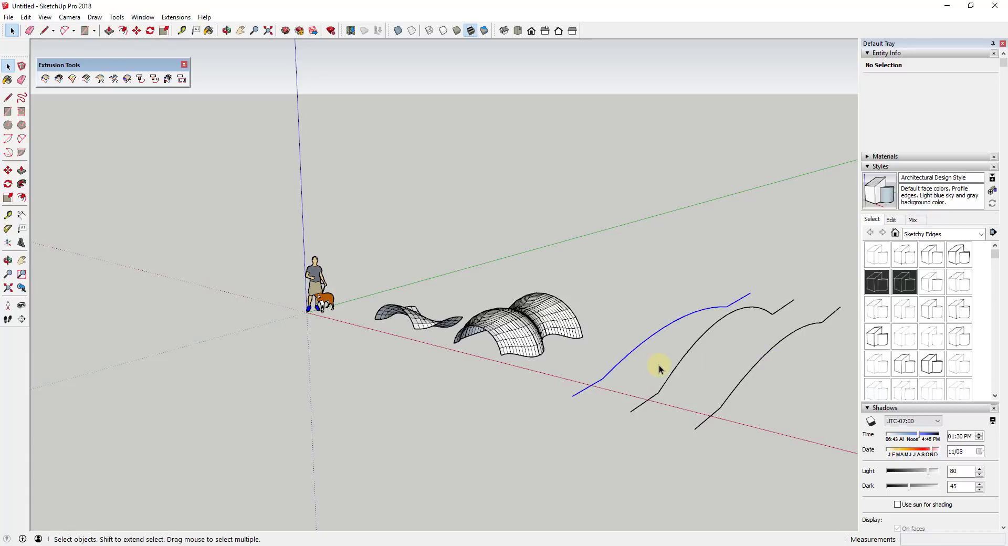
middle_drag(580, 349, 708, 420)
key(l)
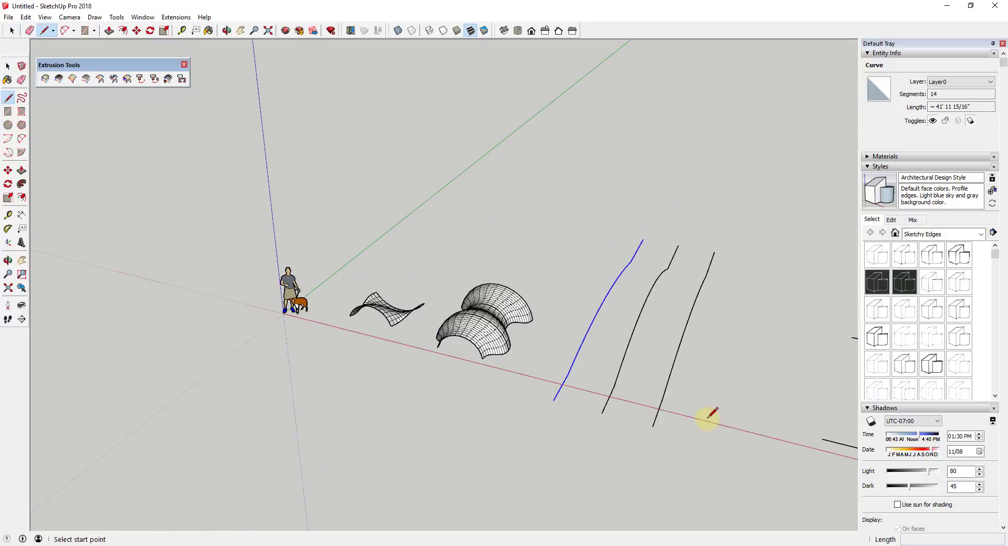
click(696, 431)
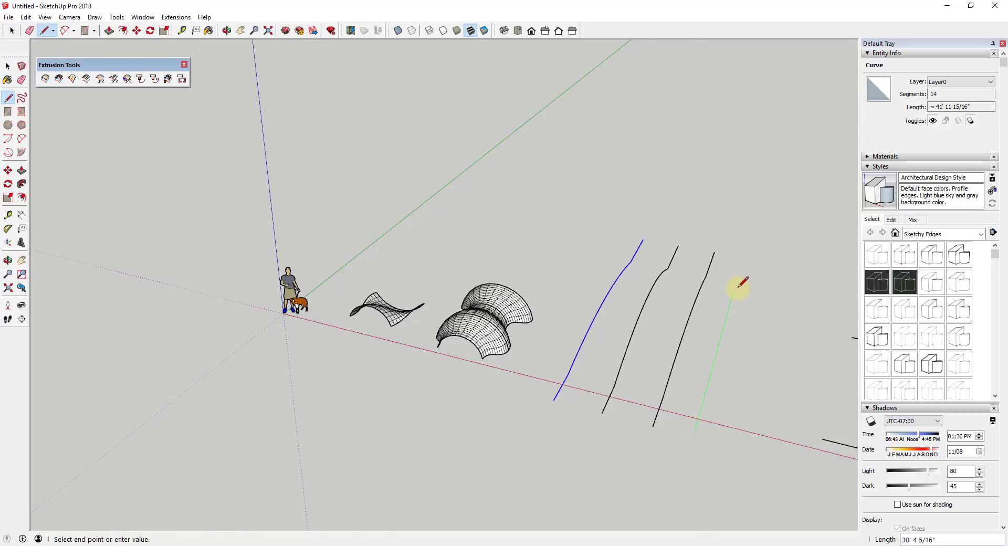
key(space)
middle_drag(754, 300, 581, 278)
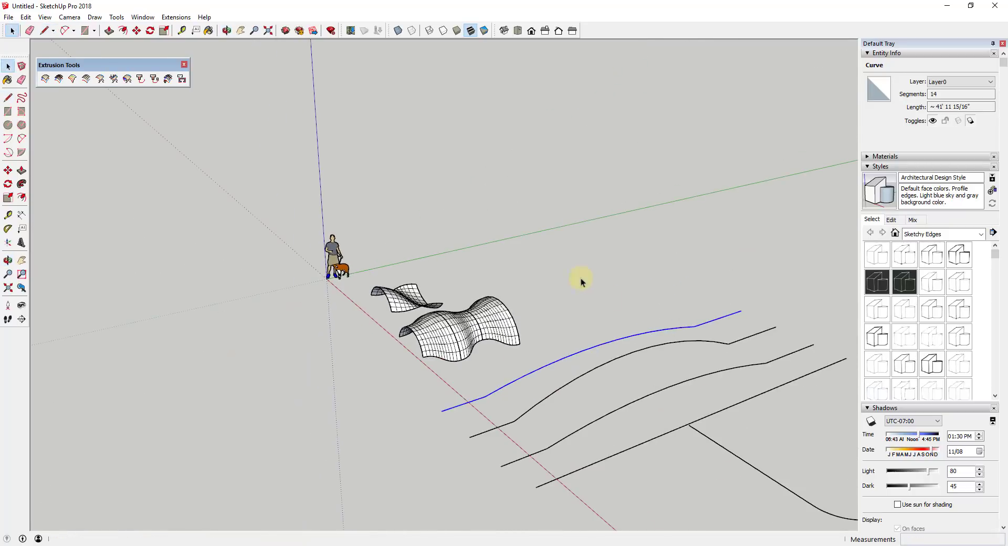
Step: Draw a 2-Point Arc over the fourth curve's middle and erase the straight edge beneath it
key(a)
click(609, 456)
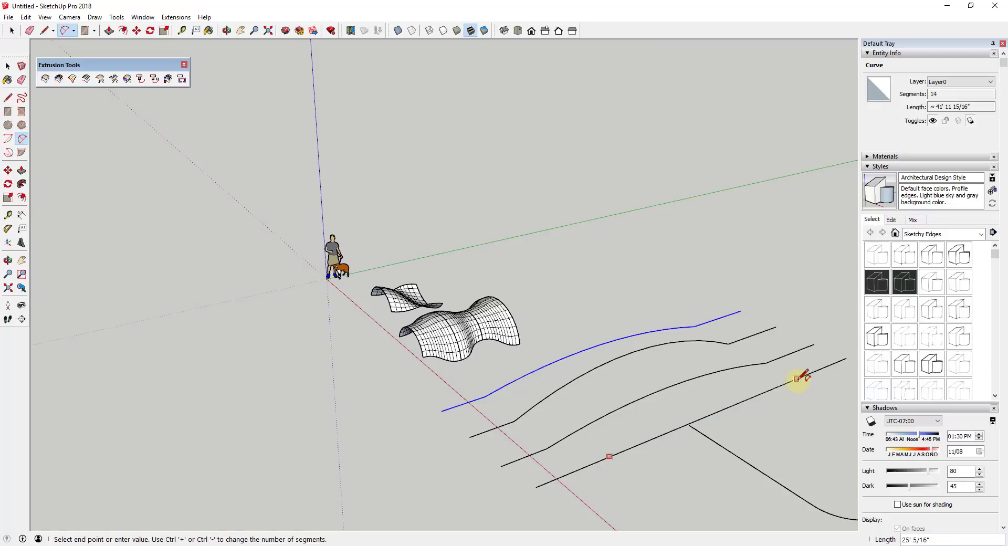
click(796, 378)
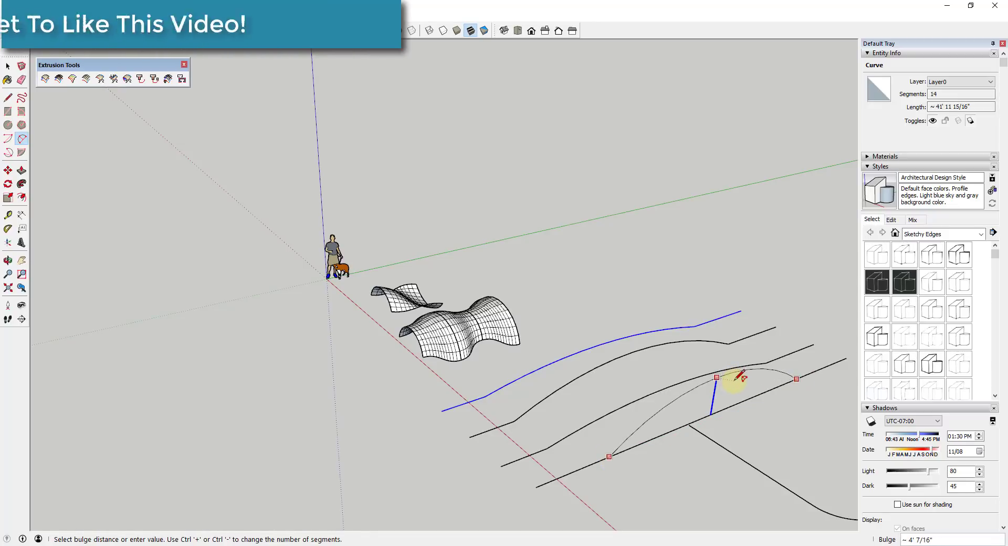
click(735, 383)
key(e)
click(736, 405)
key(space)
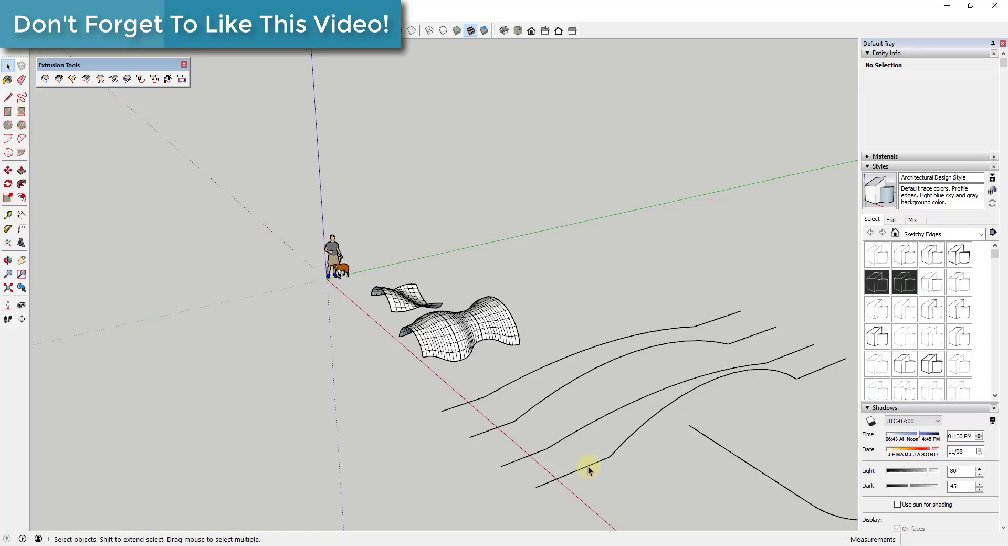
Step: Select the new arc together with the short straight edges on either side
click(626, 444)
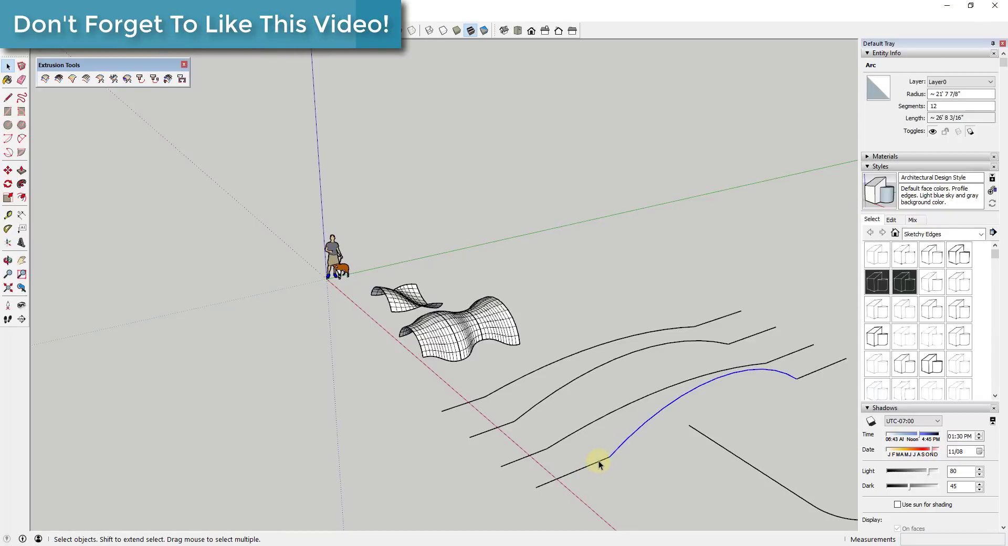
click(597, 462)
click(808, 374)
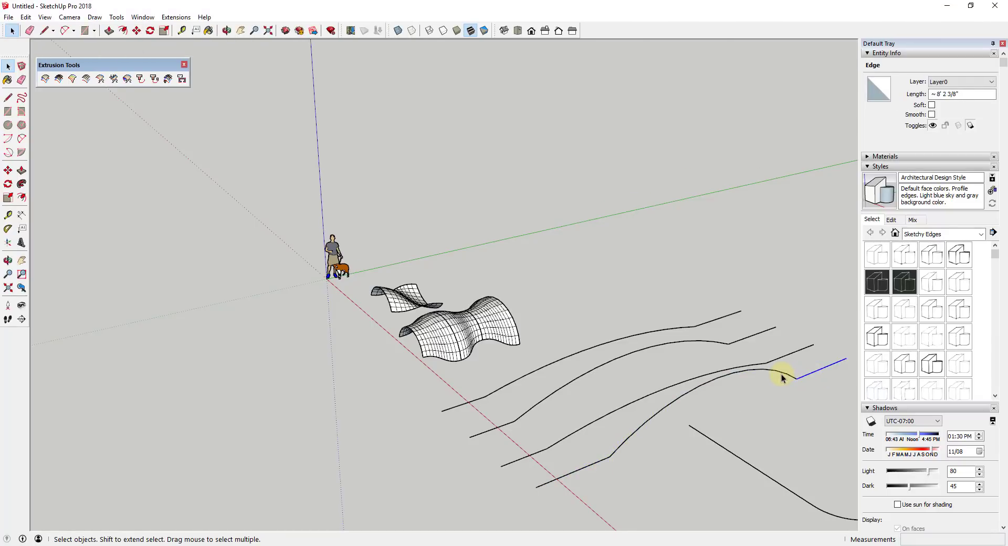
click(597, 463)
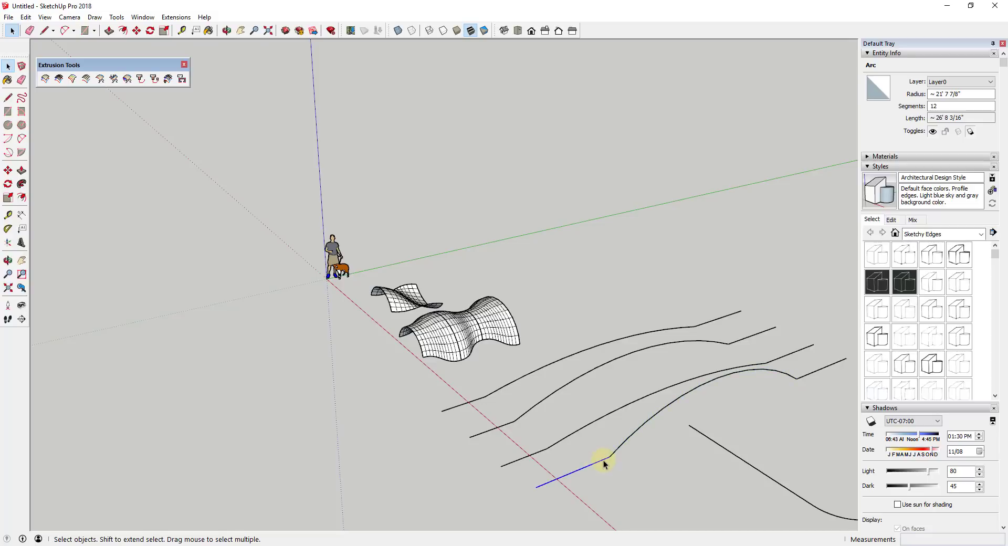
click(629, 438)
click(811, 378)
middle_drag(811, 378, 232, 113)
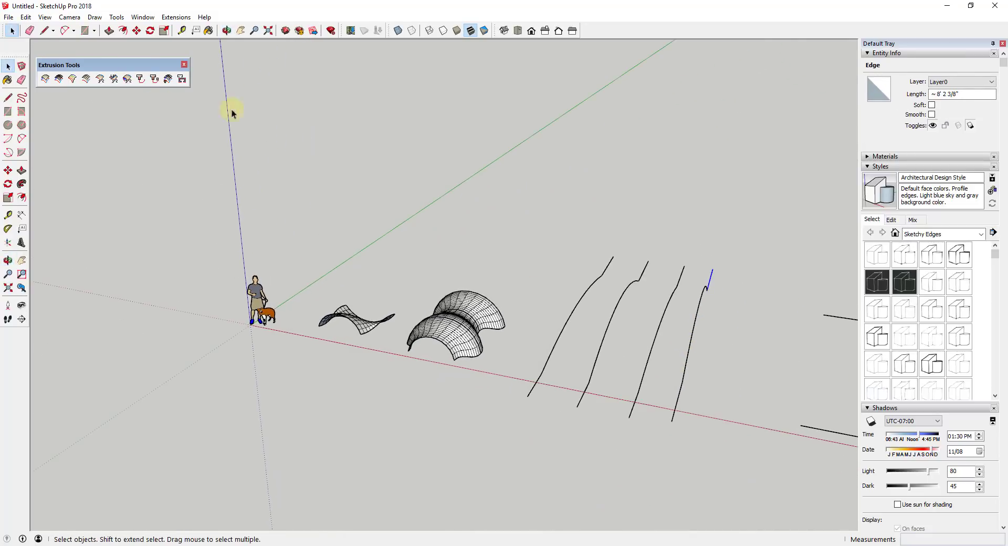
click(72, 78)
click(615, 311)
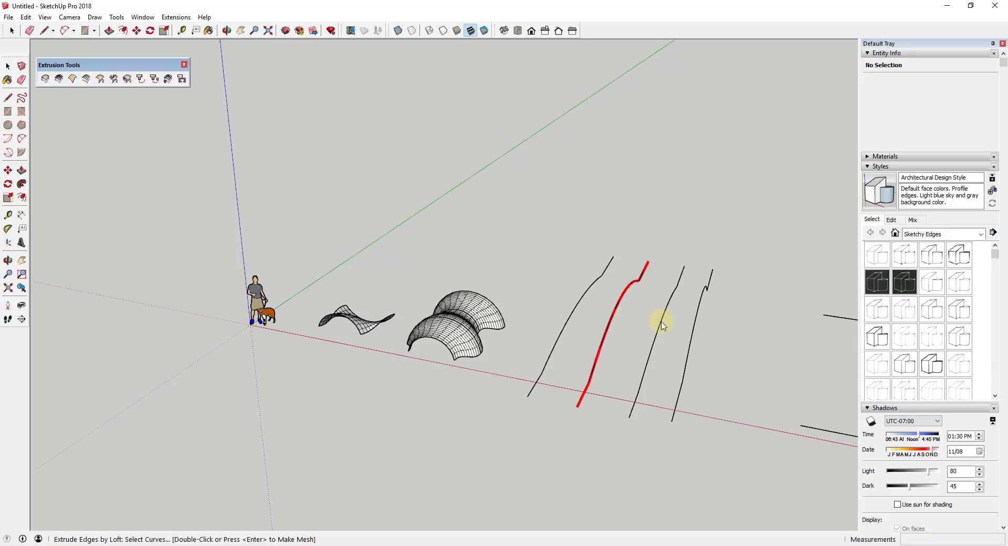
click(660, 324)
middle_drag(727, 340, 705, 353)
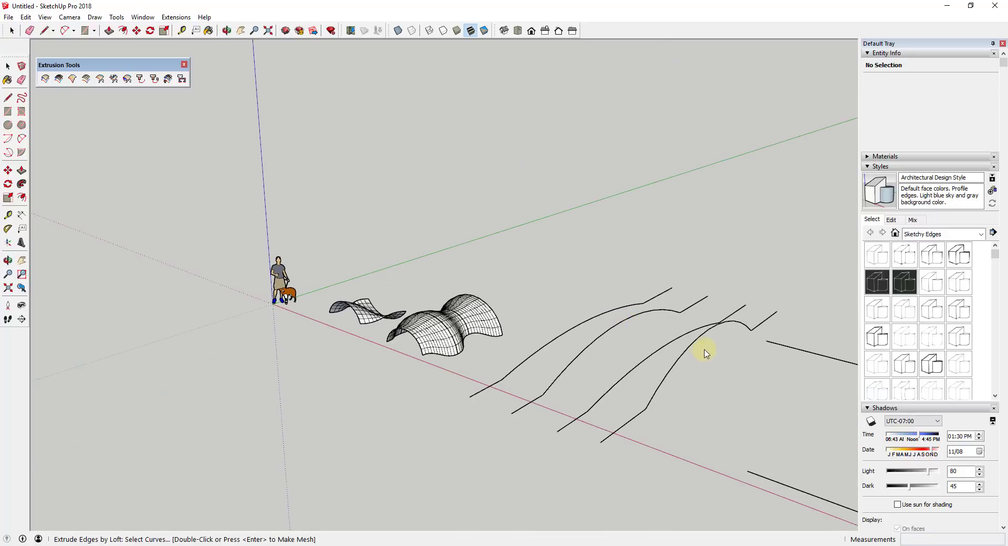
click(621, 326)
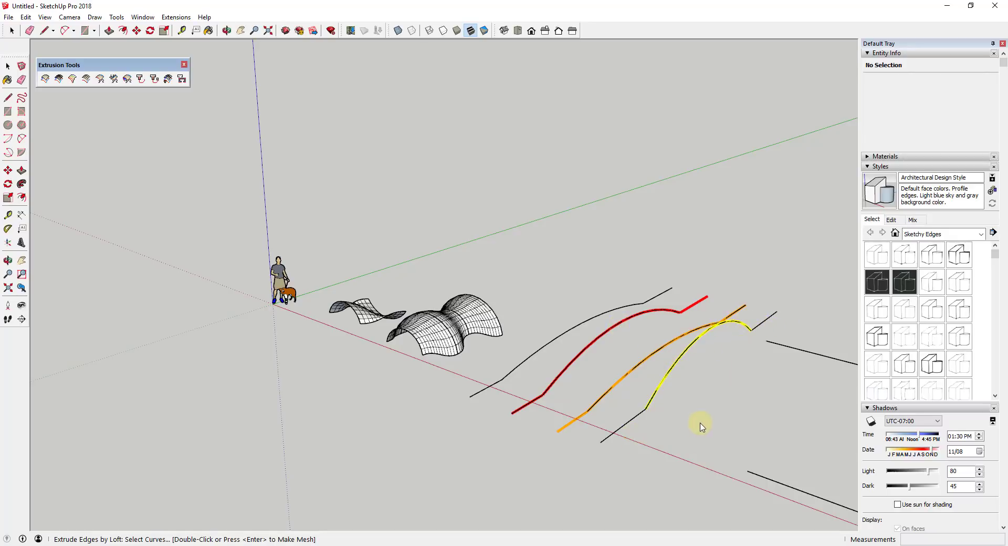
key(space)
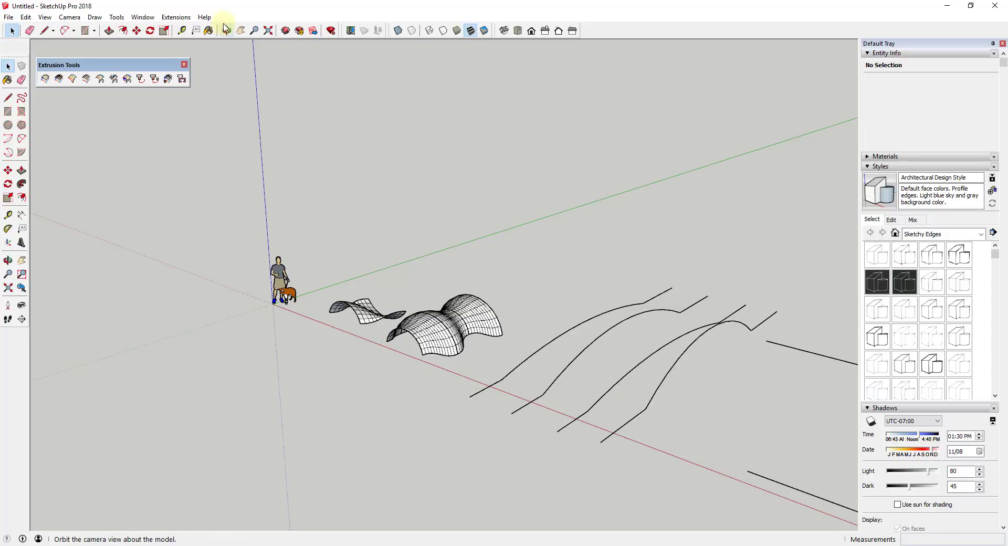
Step: Add the arch to the selected pieces and join them with Extensions > Weld
click(175, 17)
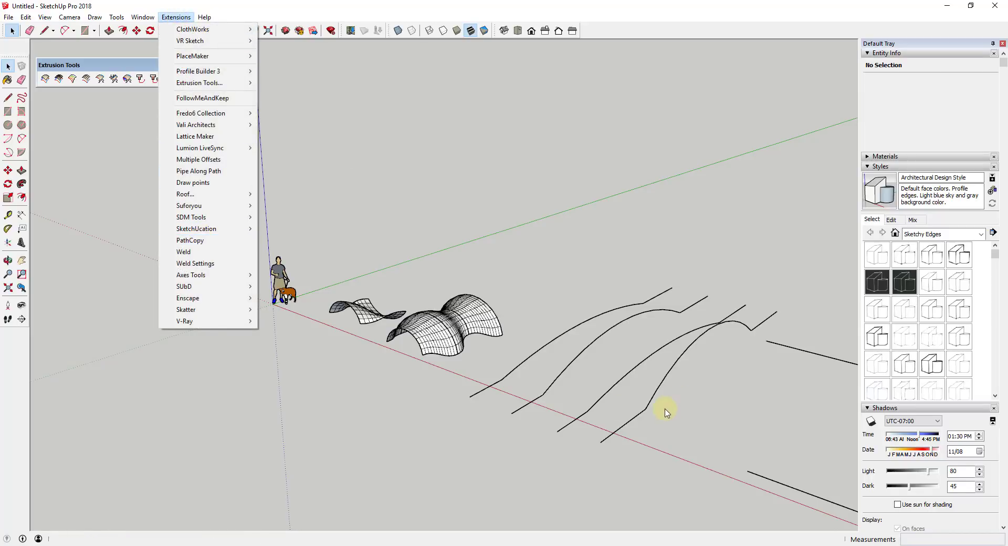
click(648, 412)
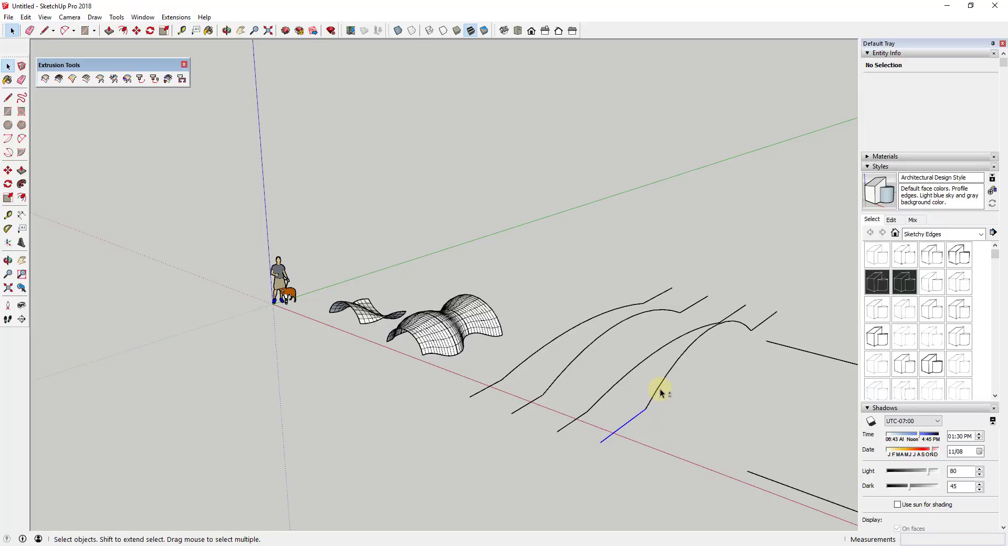
shift+click(659, 391)
click(176, 17)
click(206, 252)
middle_drag(353, 344, 546, 332)
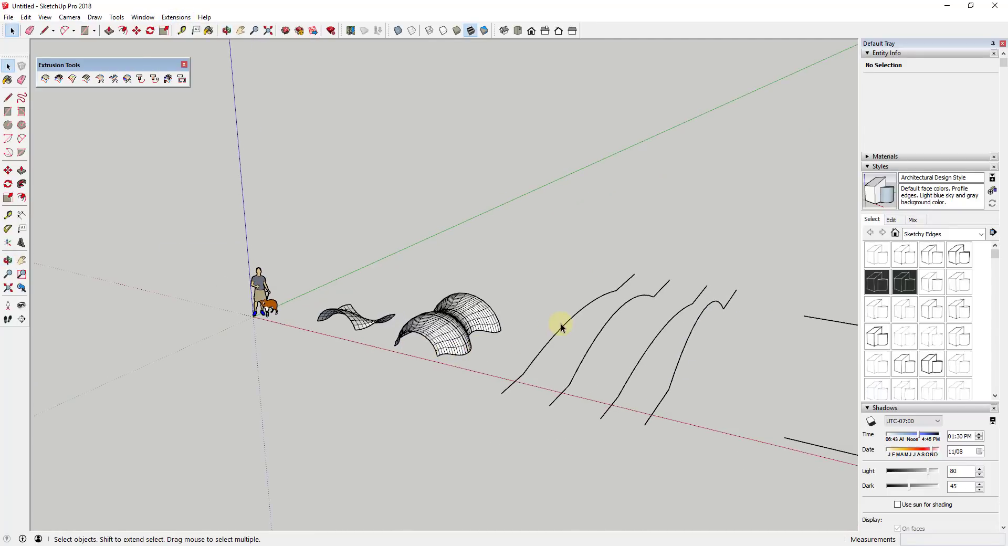
Step: Loft the four wavy curves into a reversed, quad-faced mesh, keeping the original curves
click(72, 80)
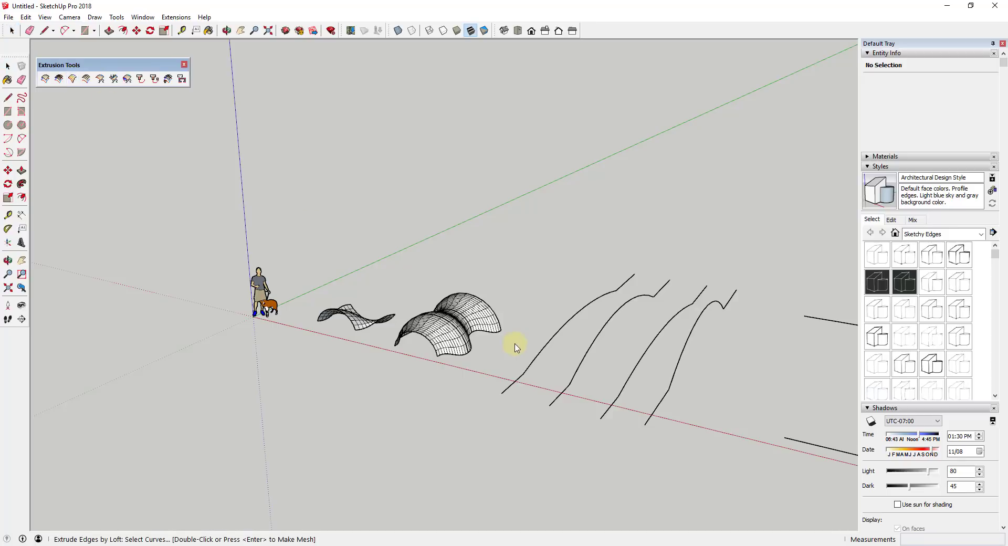
click(564, 328)
click(598, 332)
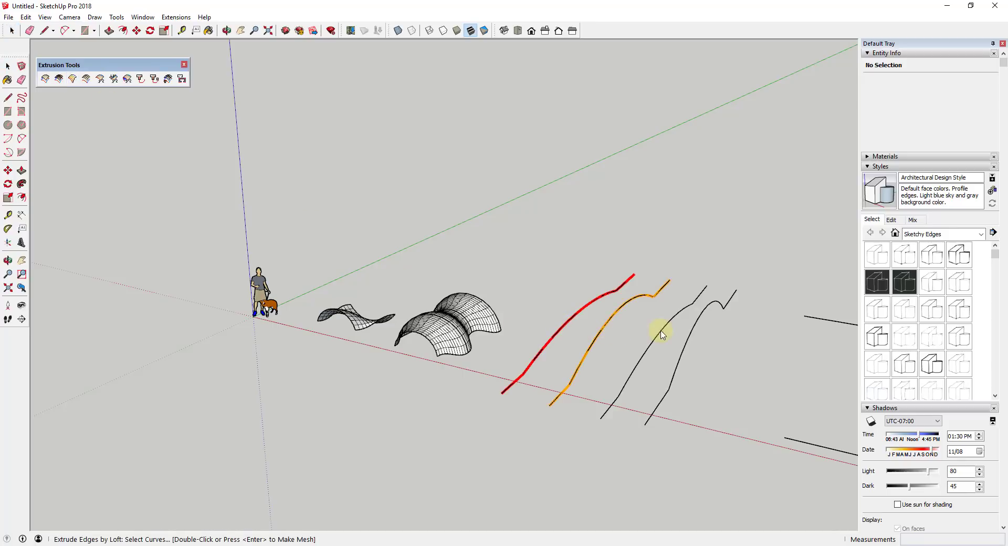
click(662, 331)
click(686, 334)
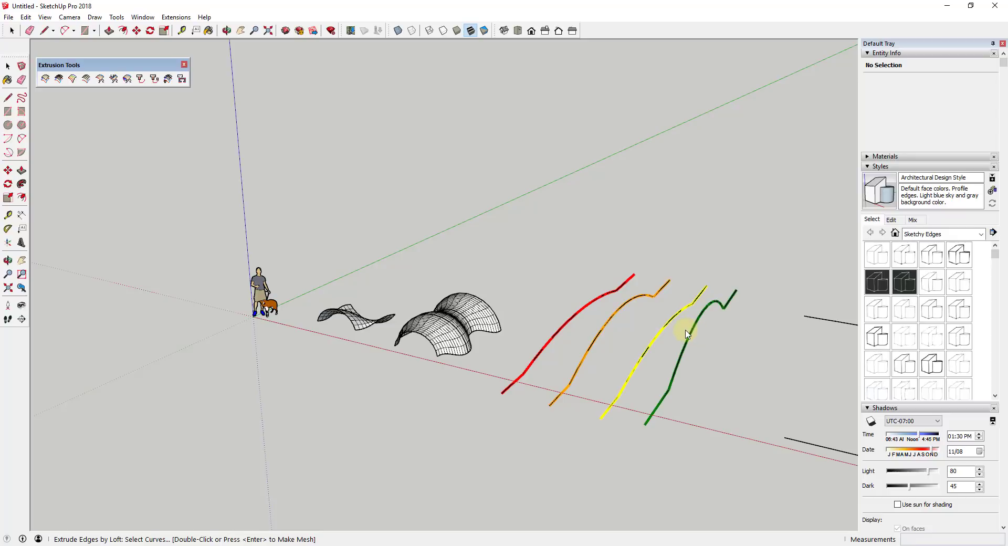
key(Return)
key(Return)
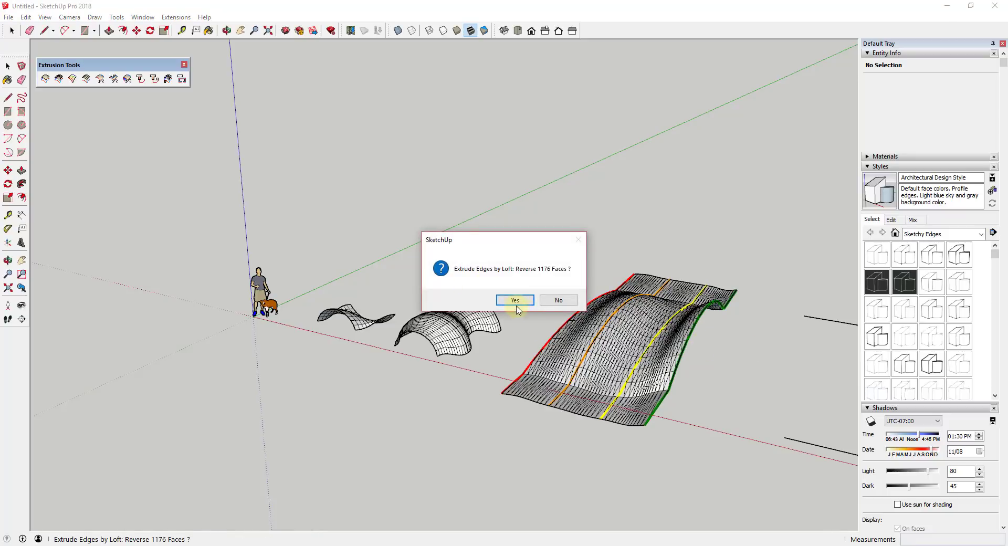
click(558, 300)
click(484, 310)
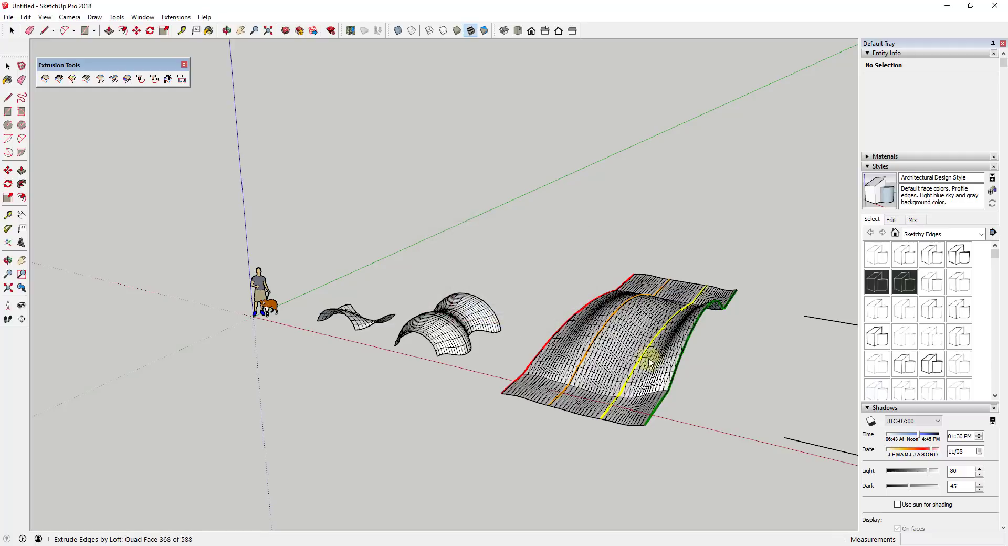
click(562, 299)
mouse_move(742, 375)
middle_down()
mouse_move(652, 308)
mouse_move(736, 294)
mouse_move(725, 412)
mouse_move(562, 378)
mouse_move(632, 364)
mouse_move(669, 388)
mouse_move(607, 449)
mouse_move(486, 427)
mouse_move(382, 423)
mouse_move(640, 314)
mouse_move(407, 435)
middle_up()
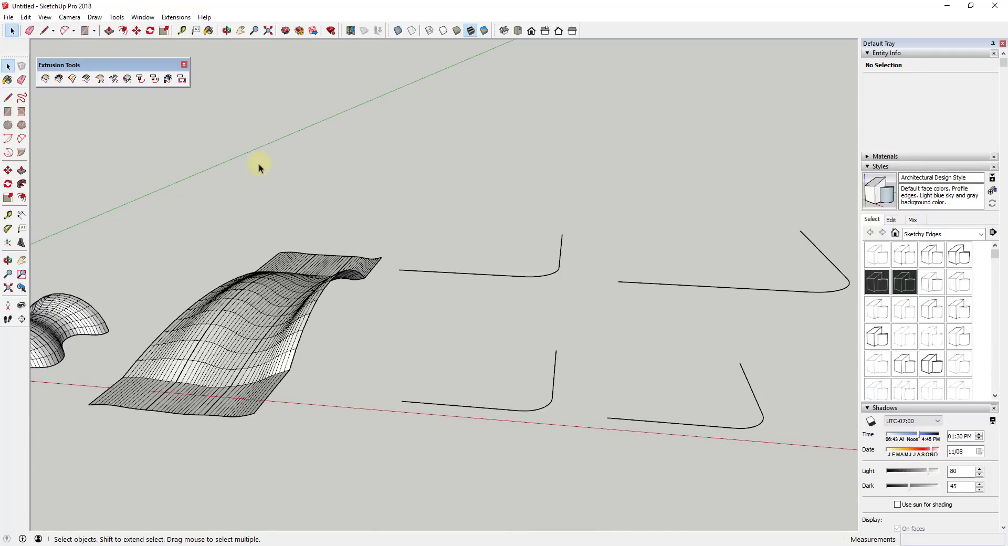
Step: Loft the two L-shaped curves into a reversed, quad-faced wall, keeping both curves
click(72, 78)
click(474, 409)
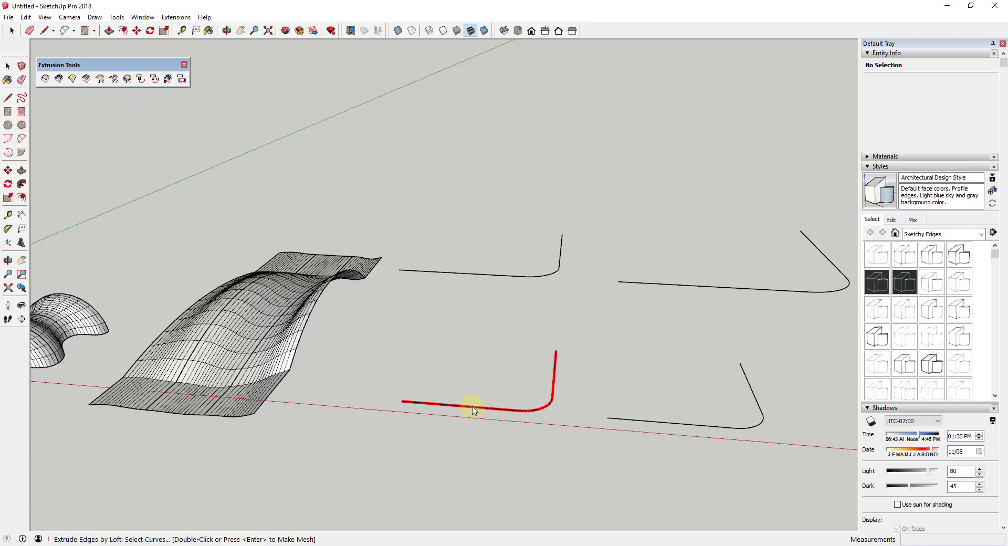
double_click(483, 280)
click(478, 287)
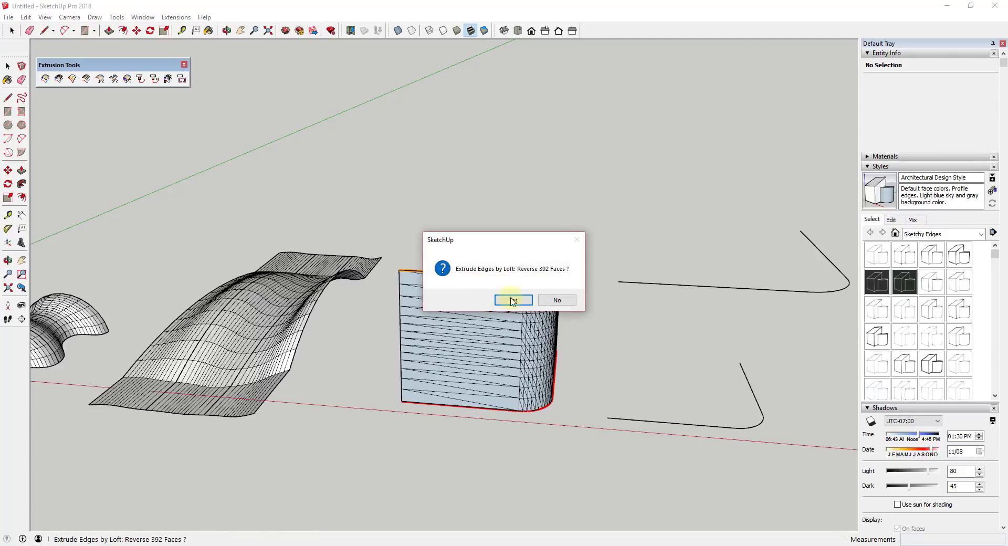
click(513, 300)
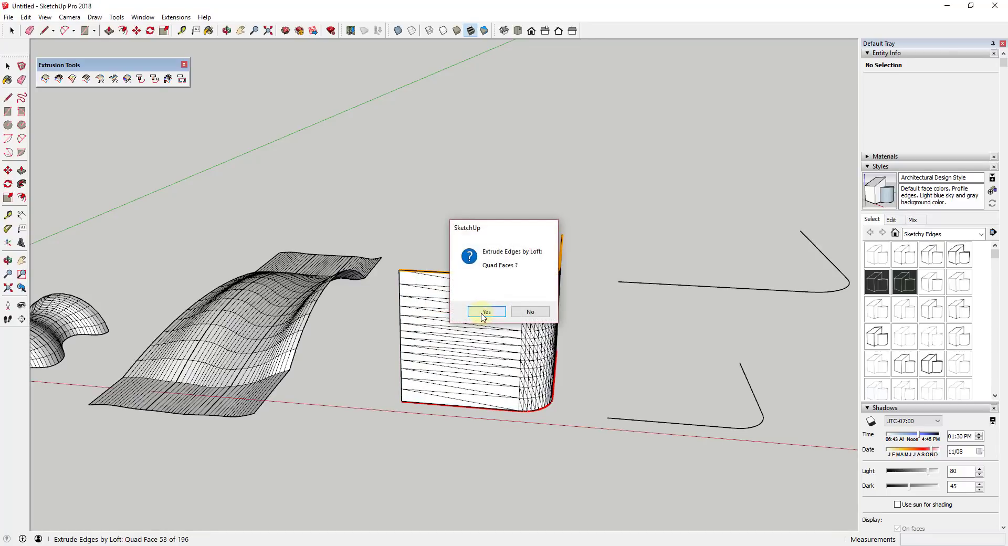
click(484, 310)
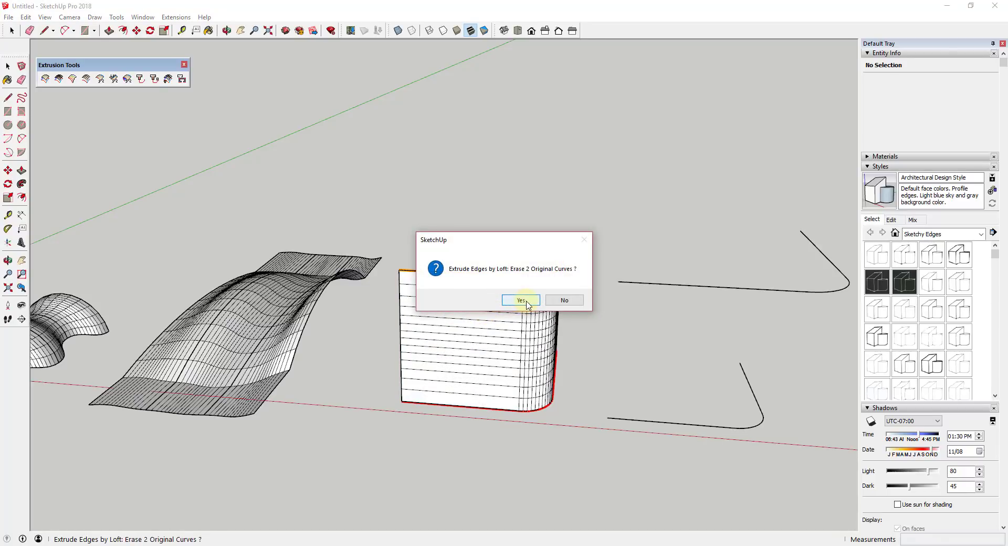
click(564, 300)
mouse_move(562, 342)
middle_down()
mouse_move(414, 330)
mouse_move(486, 318)
mouse_move(419, 402)
middle_up()
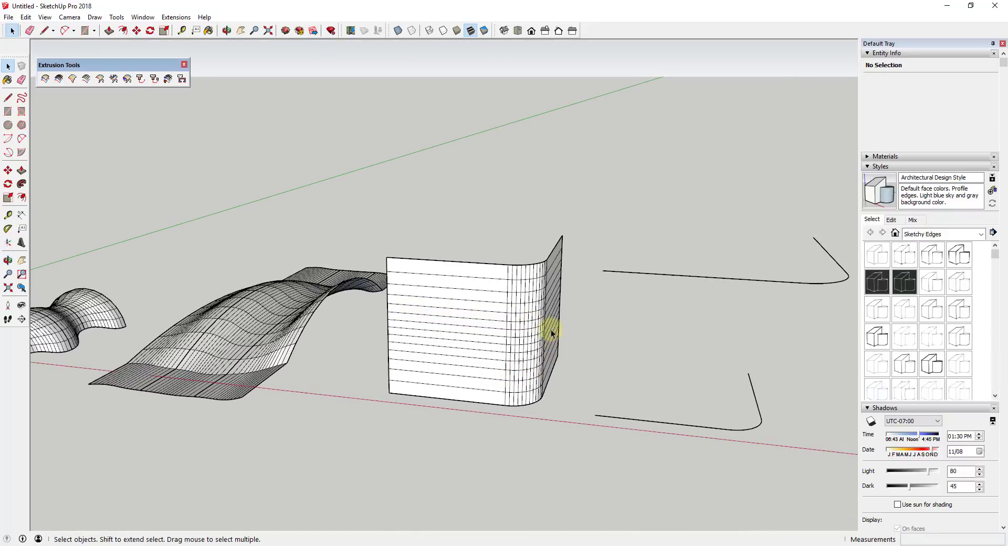
Step: Loft the next pair of bent curves with 14 segments, reversed quad faces, keeping the curves
scroll(551, 333, down, 3)
middle_drag(491, 315, 680, 308)
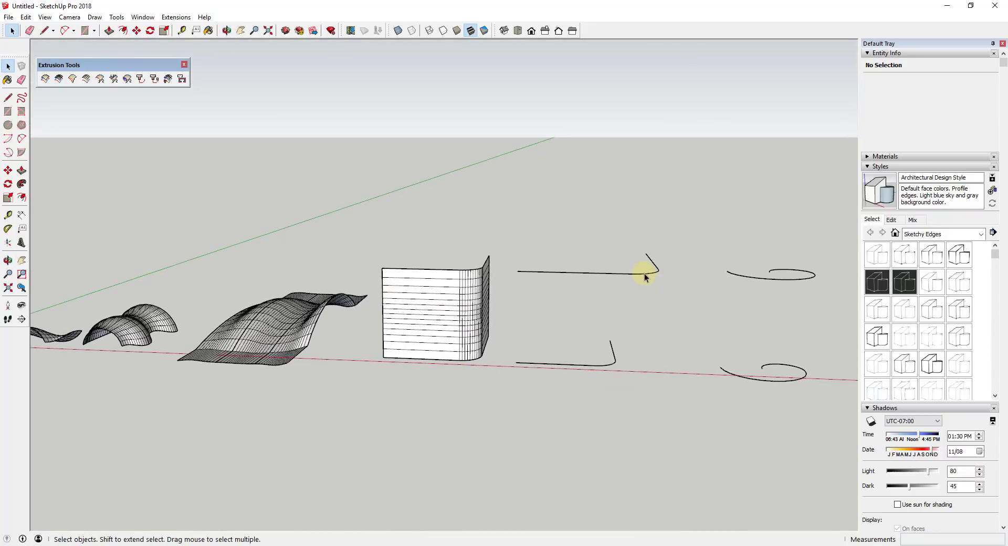
click(616, 362)
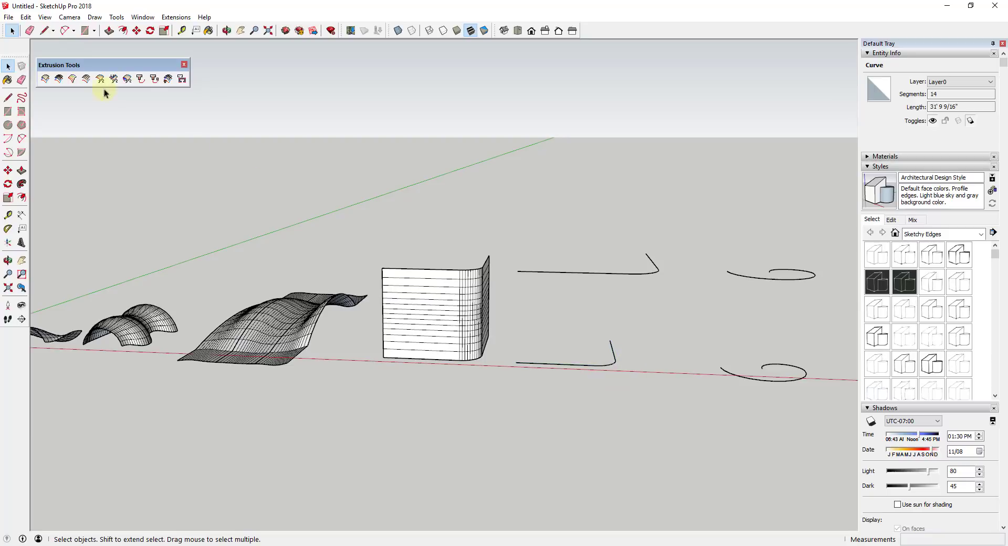
click(73, 79)
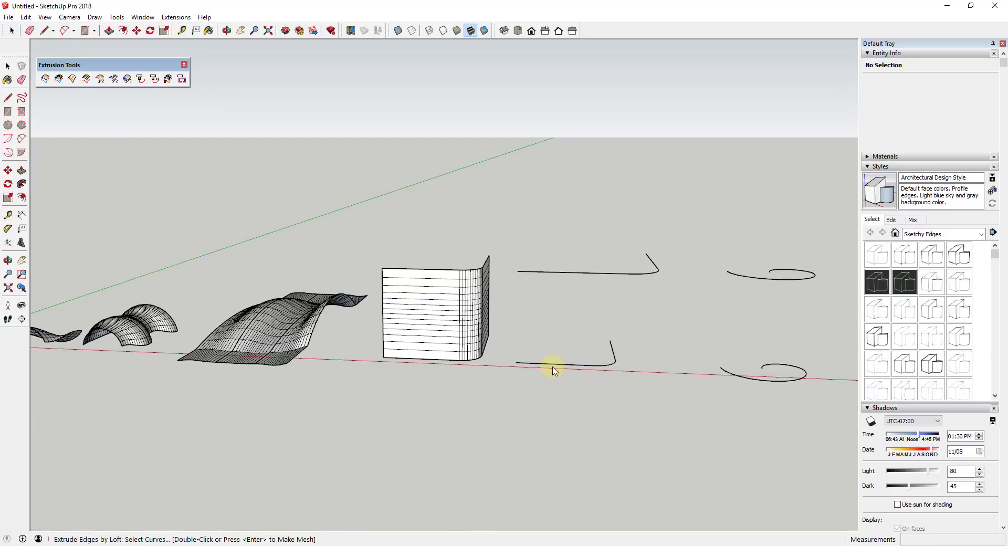
double_click(621, 273)
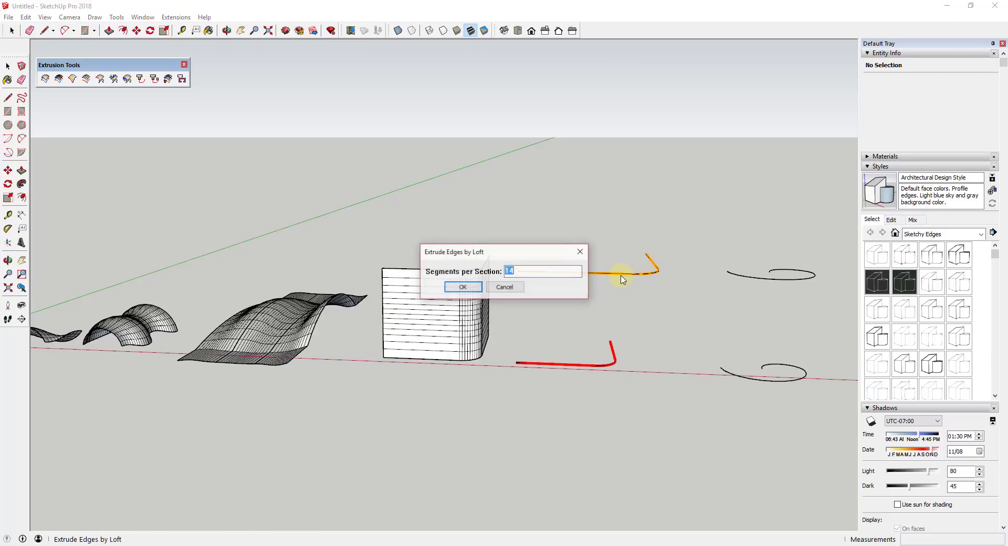
click(463, 287)
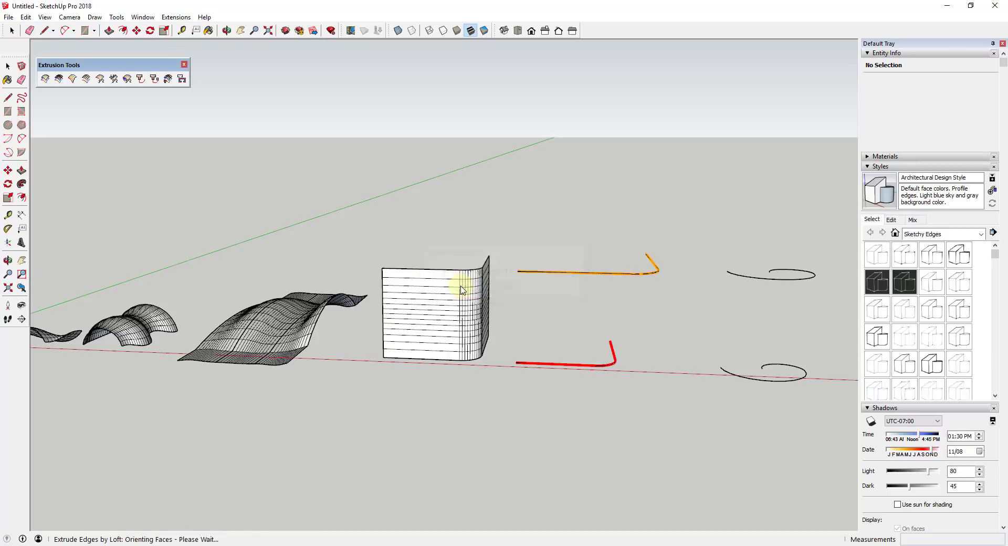
click(513, 299)
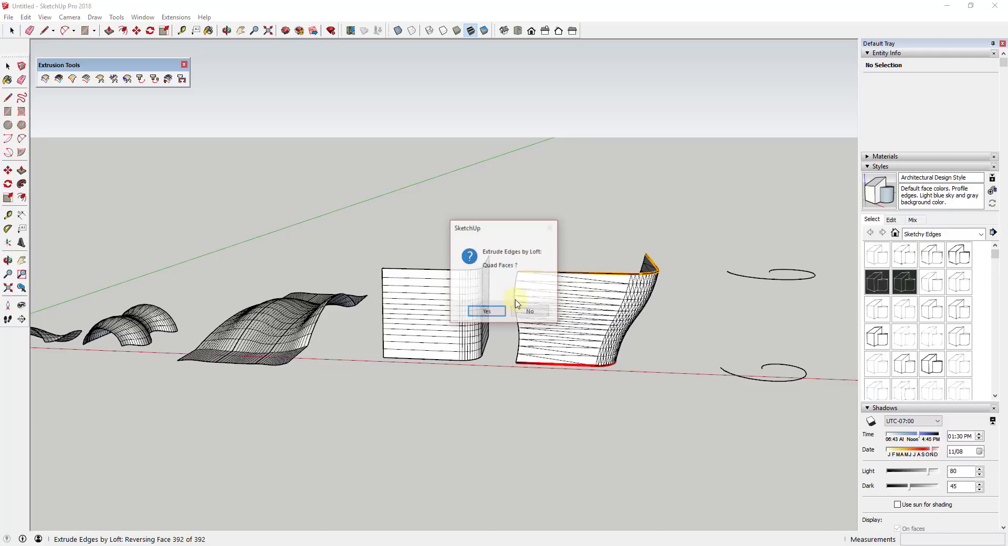
click(495, 313)
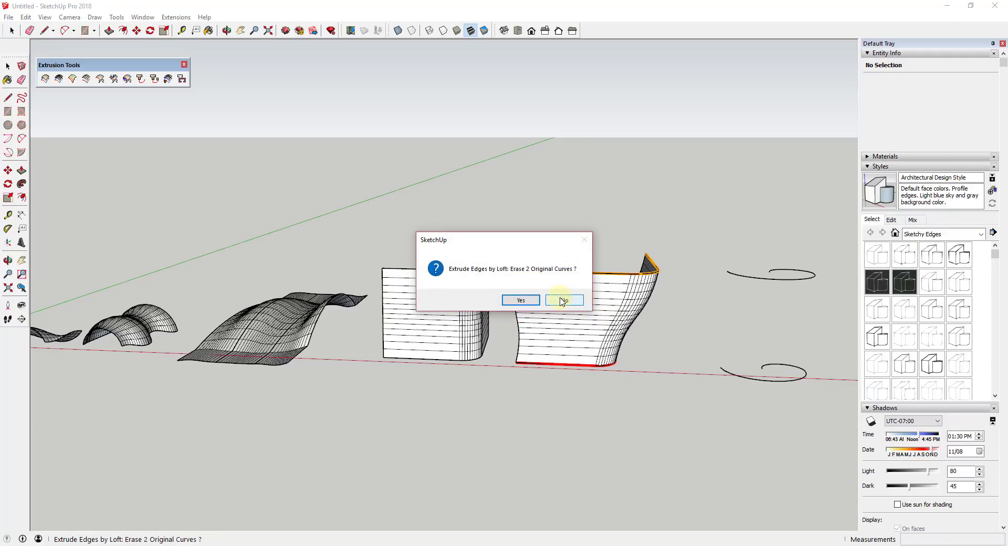
click(561, 301)
mouse_move(562, 301)
middle_down()
mouse_move(619, 315)
mouse_move(441, 299)
mouse_move(547, 374)
mouse_move(492, 320)
middle_up()
middle_drag(616, 301, 592, 260)
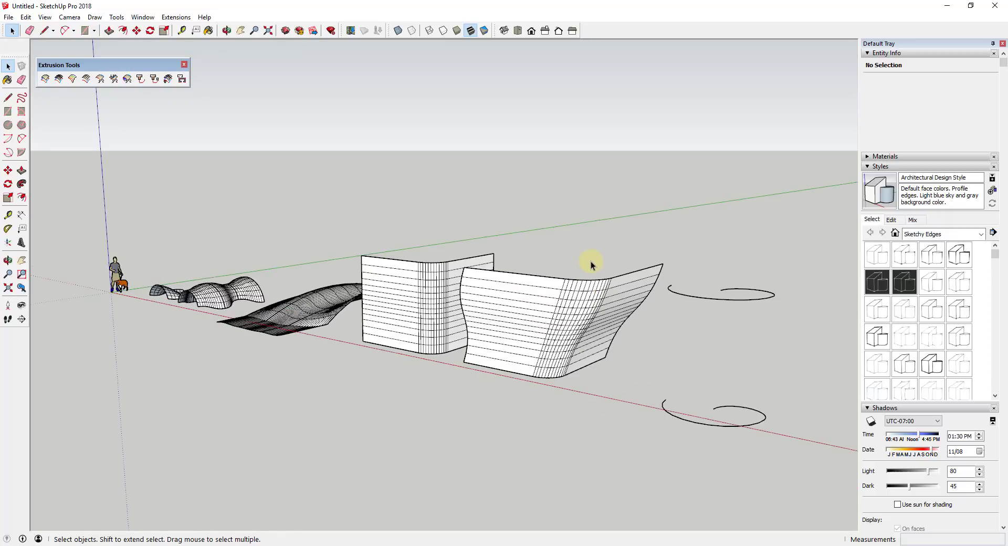
Step: Zoom and orbit closer to the spiral curves and inspect the upper spiral
scroll(590, 261, down, 3)
scroll(782, 299, down, 1)
scroll(830, 310, down, 2)
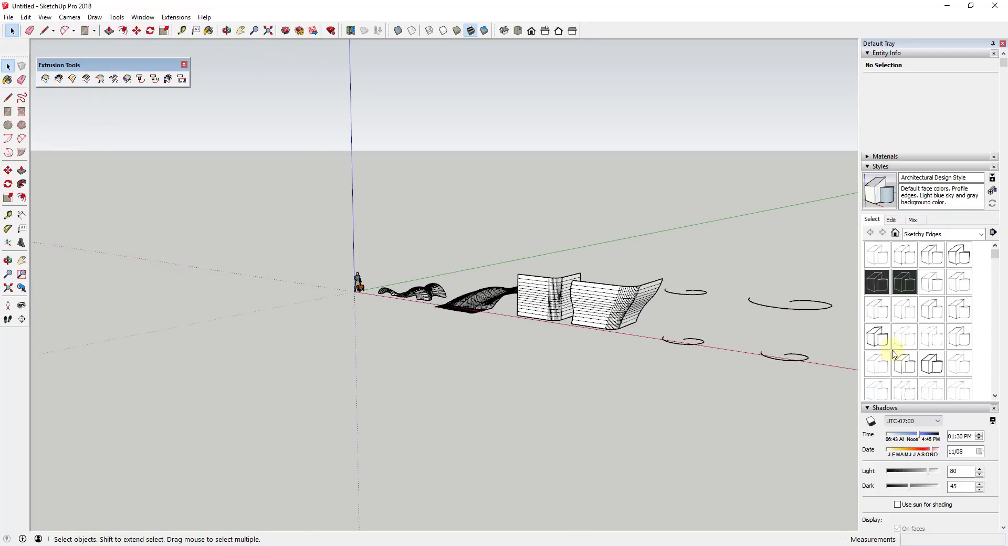
scroll(742, 331, up, 2)
middle_drag(742, 330, 693, 302)
scroll(732, 339, up, 4)
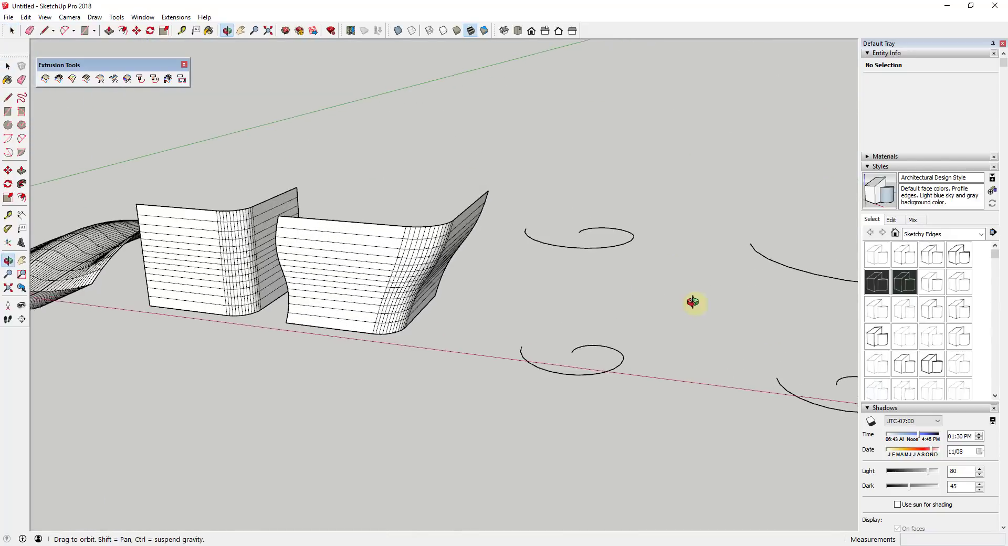
scroll(693, 302, down, 5)
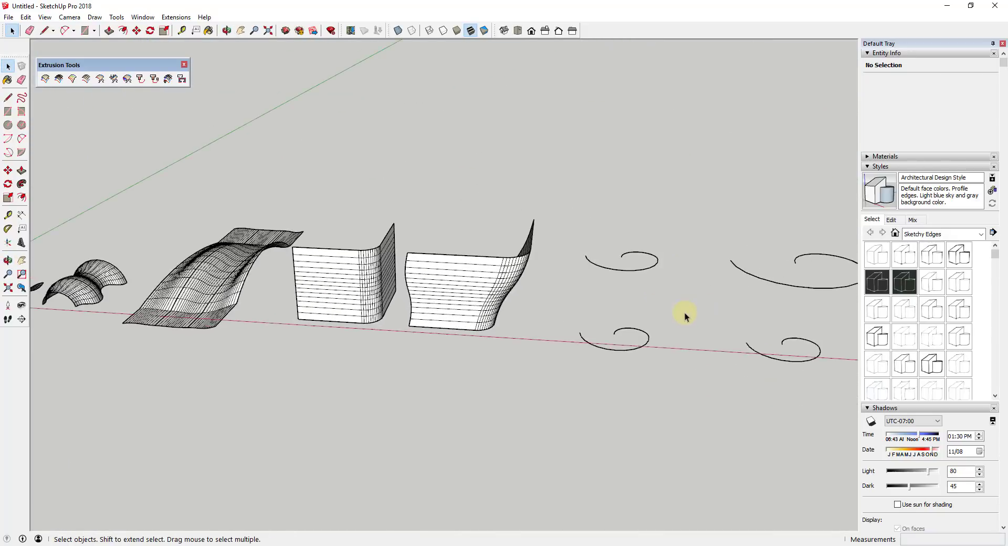
click(639, 274)
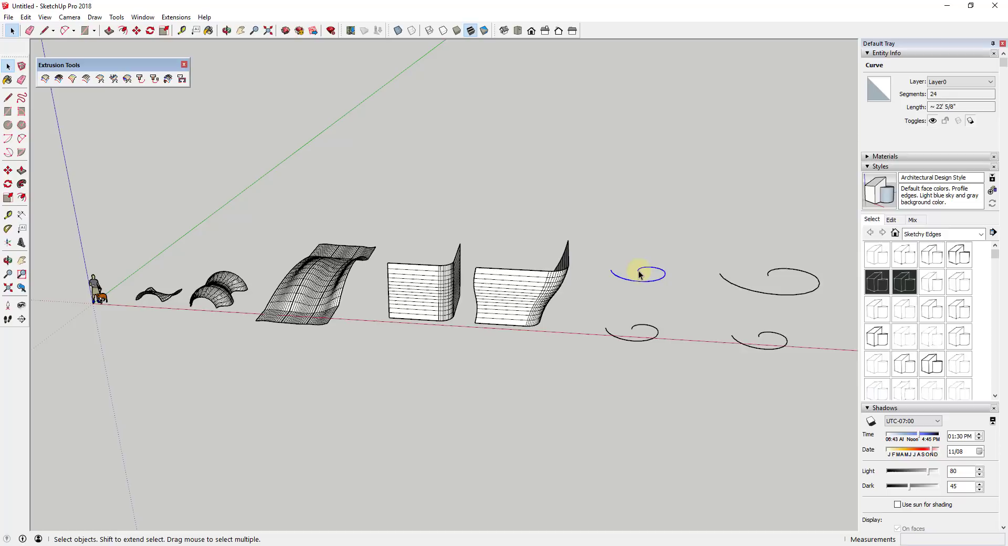
Step: Loft the lower and upper spirals into a 24-segment quad mesh, keeping both curves
click(74, 79)
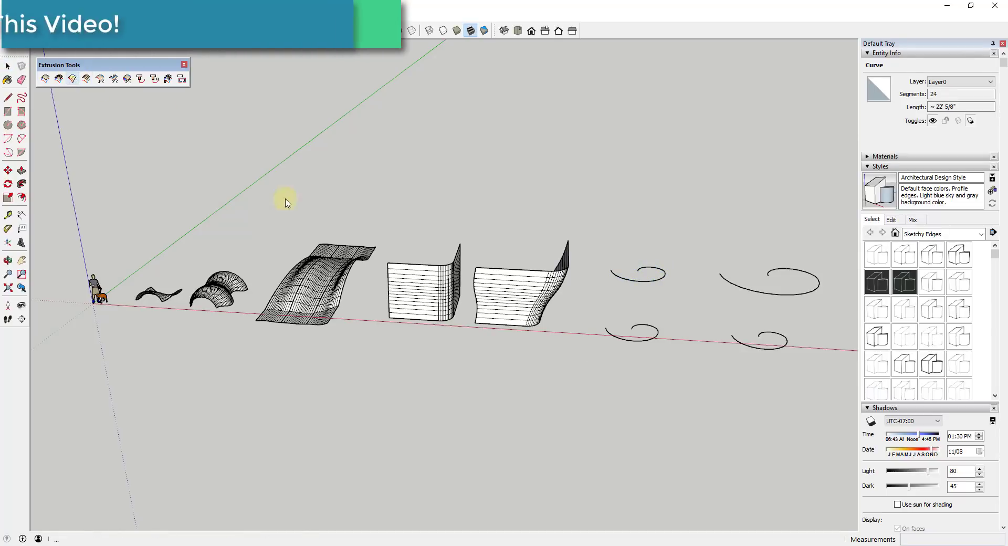
click(629, 338)
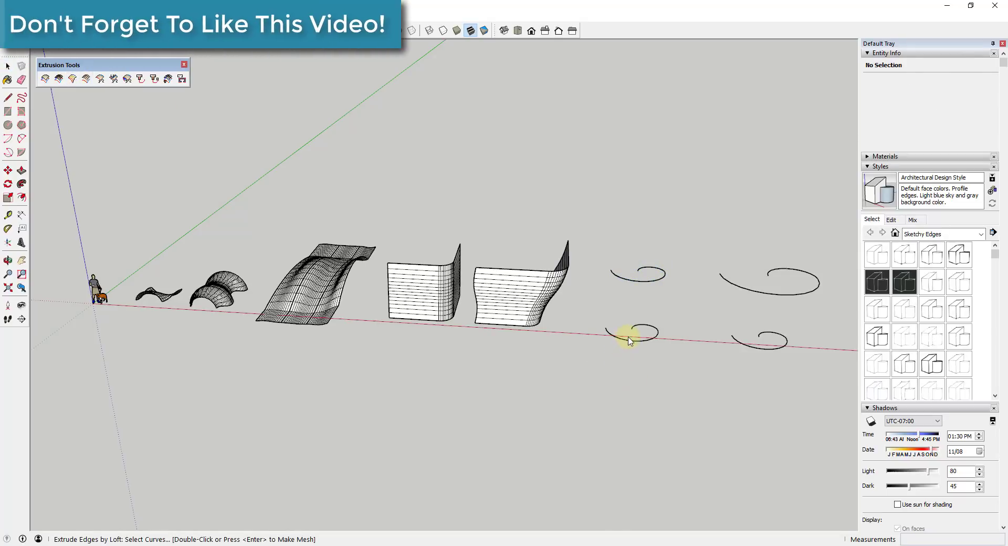
click(635, 283)
double_click(638, 283)
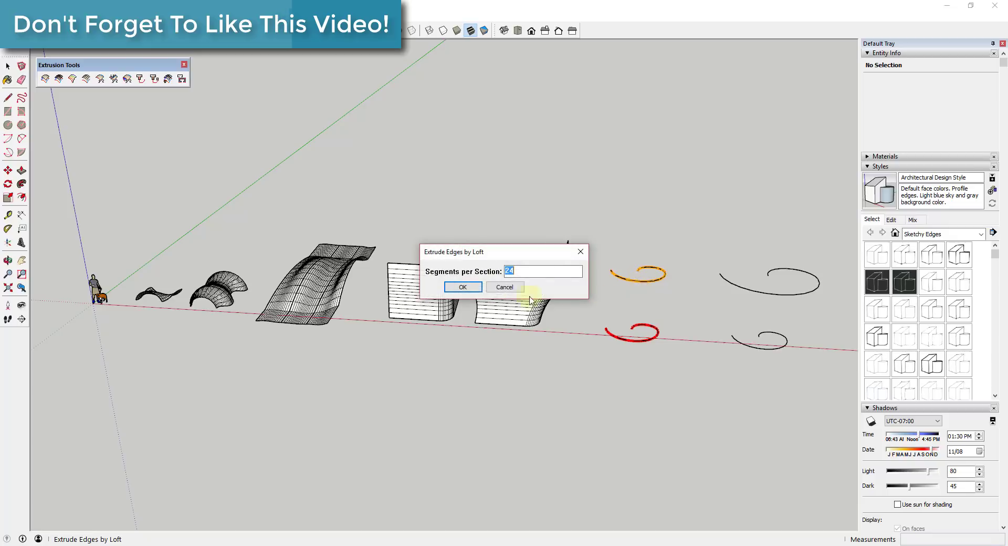
click(461, 288)
click(522, 299)
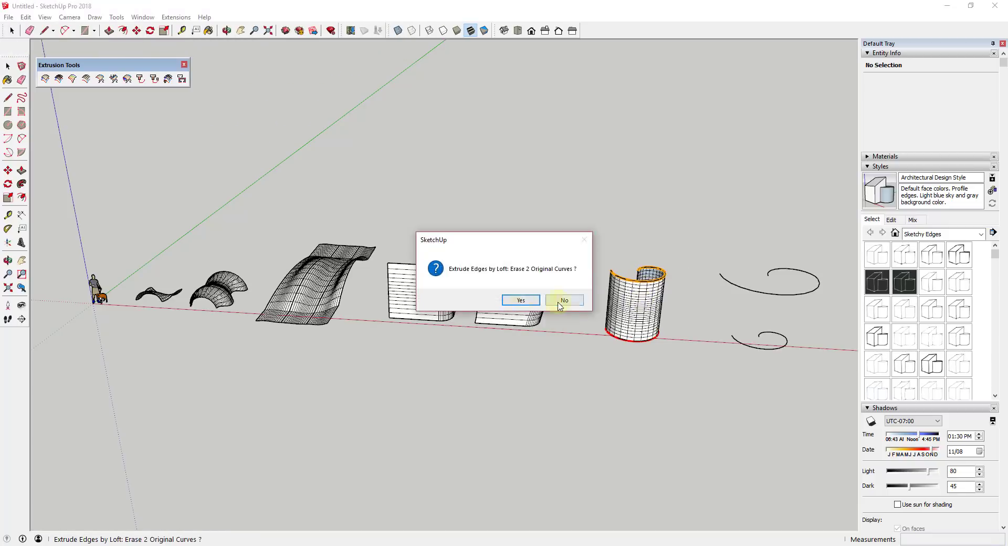
click(558, 299)
Step: Shift the view toward the next pair of spiral curves
scroll(512, 309, up, 5)
scroll(512, 309, down, 5)
scroll(693, 319, up, 5)
shift+middle_drag(662, 301, 645, 304)
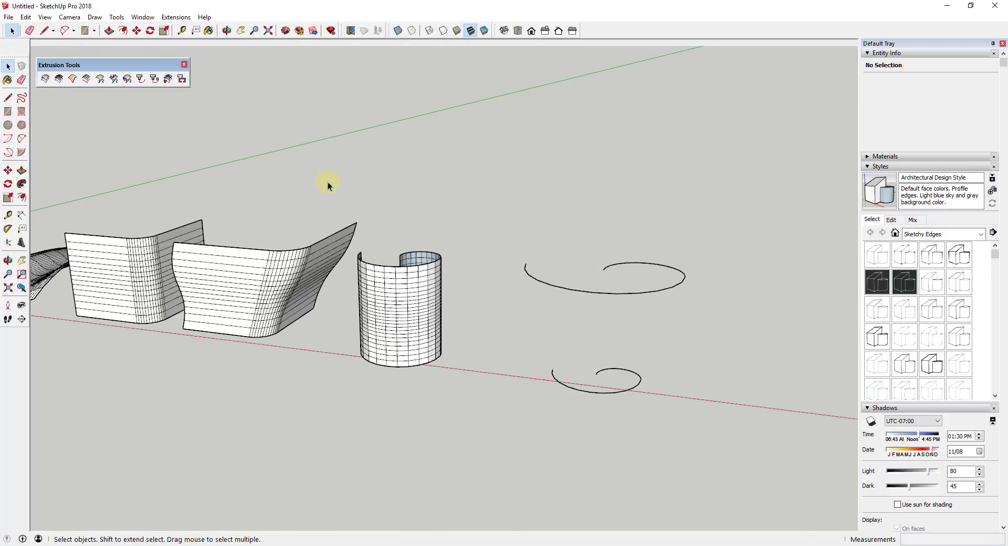
Step: Loft lower then upper spiral at 24 segments, reversing 1152 faces, quad faces, curves kept
click(73, 80)
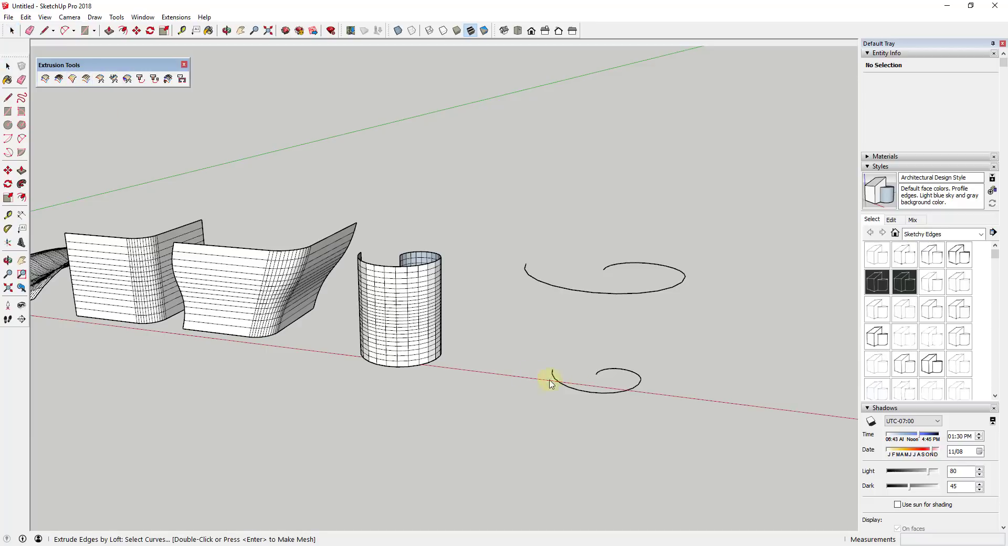
click(585, 393)
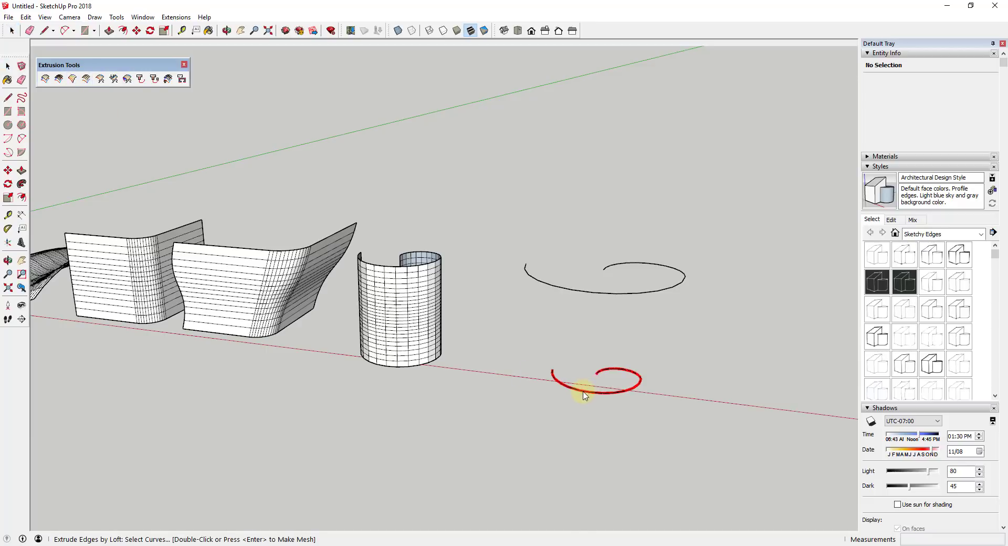
double_click(586, 292)
click(453, 288)
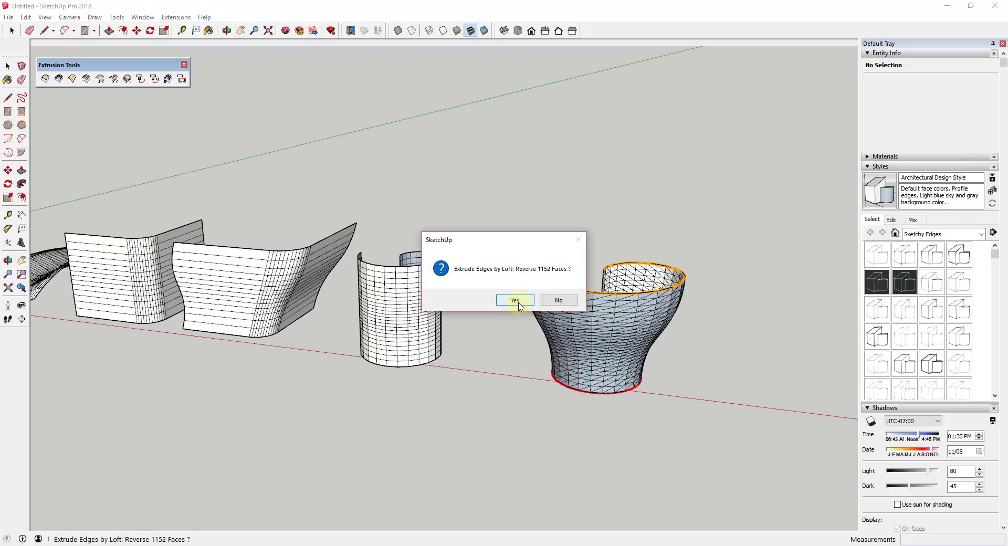
click(518, 303)
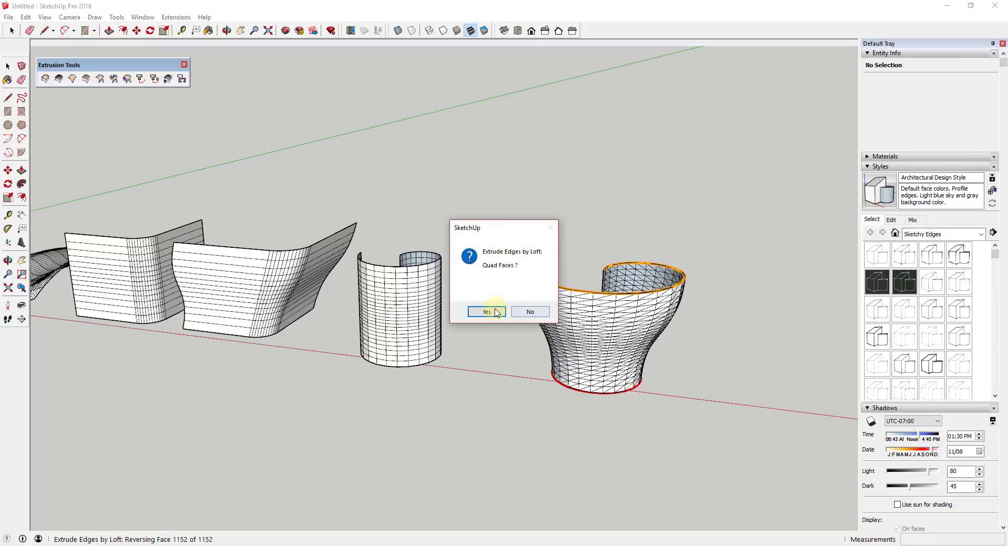
click(491, 313)
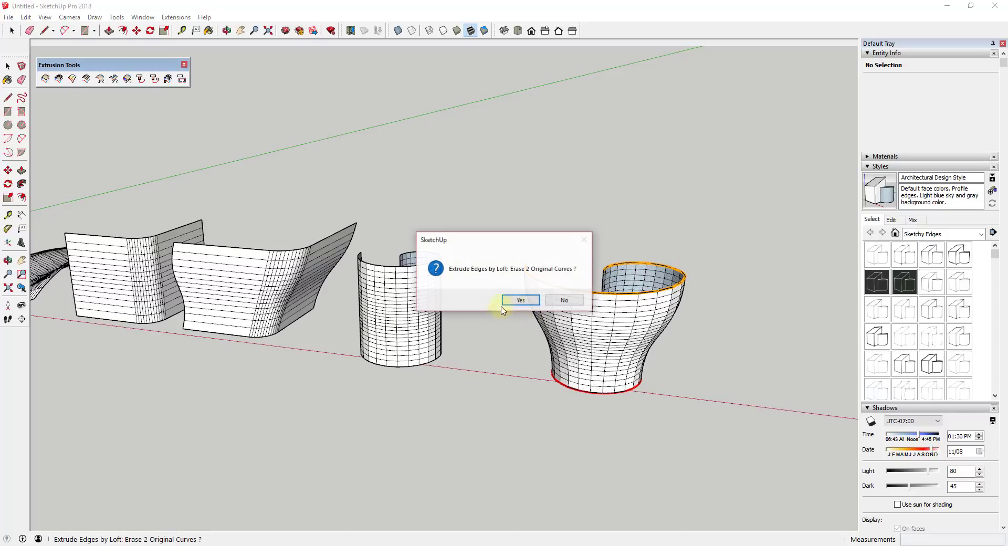
click(569, 298)
scroll(732, 307, up, 3)
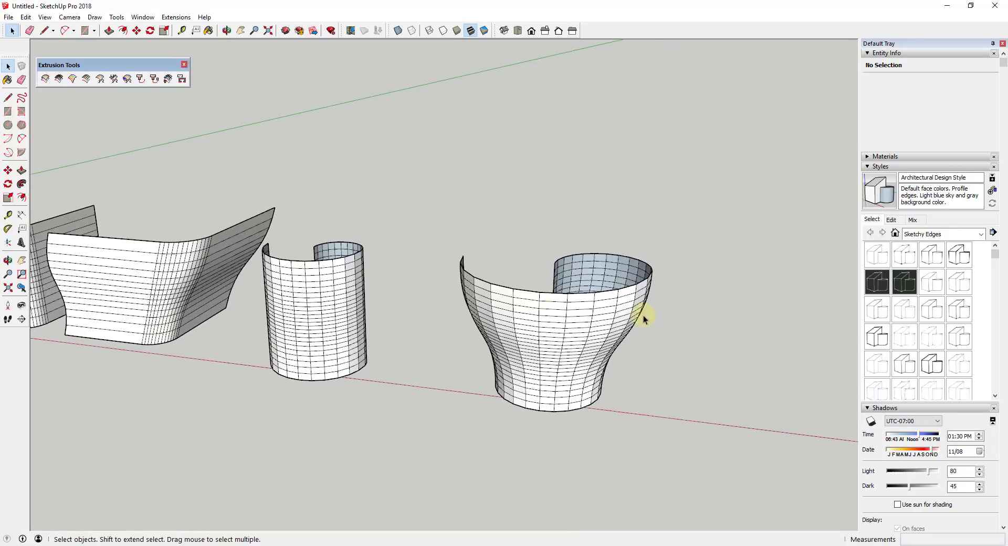
Step: Draw a two-point arc on the ground with a tangent arc continuing it
scroll(760, 355, up, 2)
key(a)
click(610, 381)
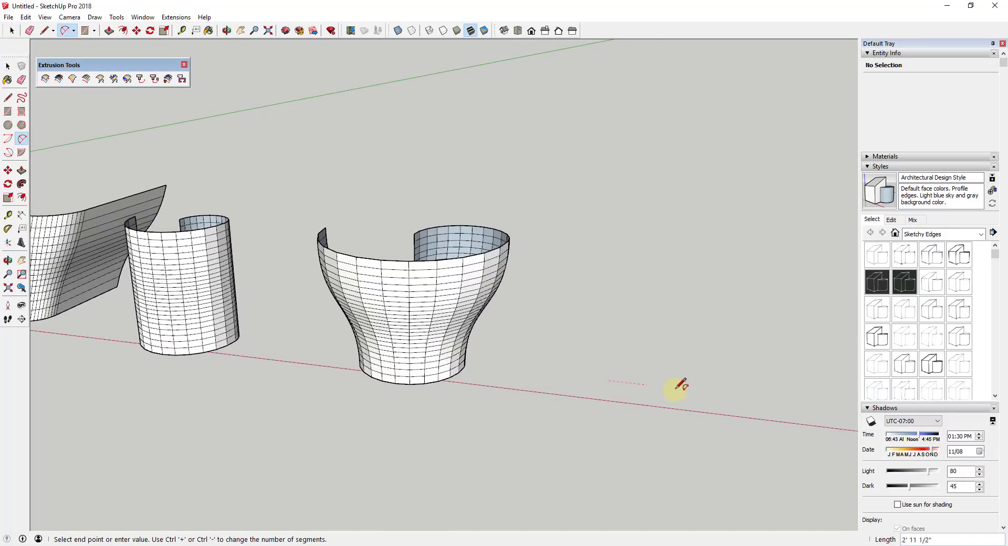
click(742, 393)
click(698, 414)
middle_drag(698, 414, 689, 469)
key(space)
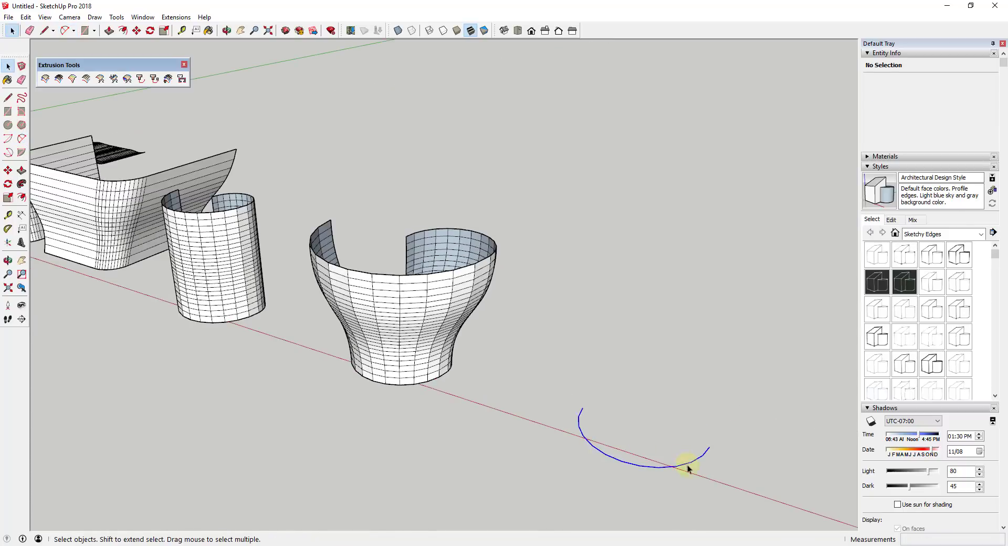
key(a)
click(709, 450)
double_click(636, 424)
key(space)
Step: Weld the two ground arcs into a single curve
click(176, 17)
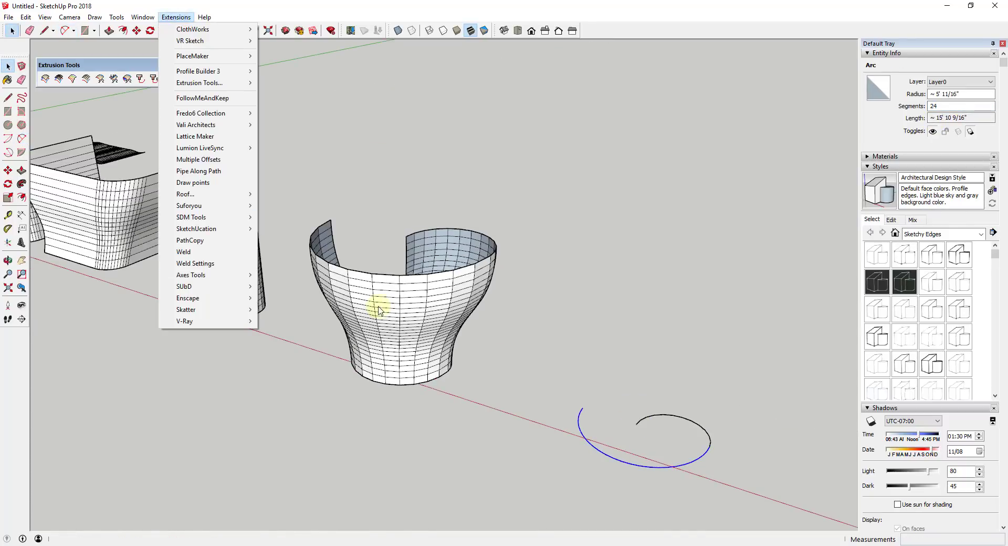
click(777, 354)
drag(749, 382, 637, 488)
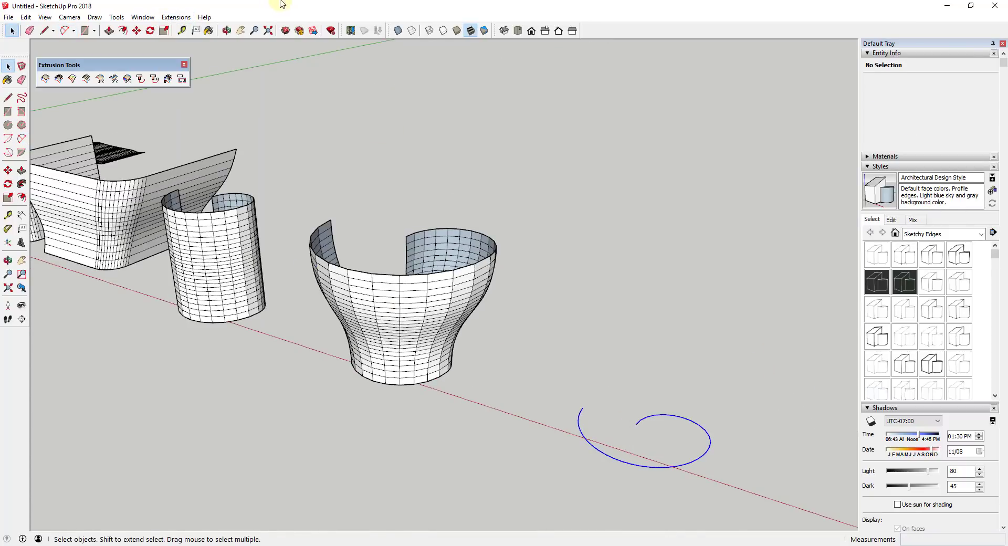
click(176, 17)
click(209, 252)
Step: Draw a vertical guide line from the ground curve's end and an upper arc from its top
key(l)
middle_drag(703, 457, 588, 398)
click(580, 407)
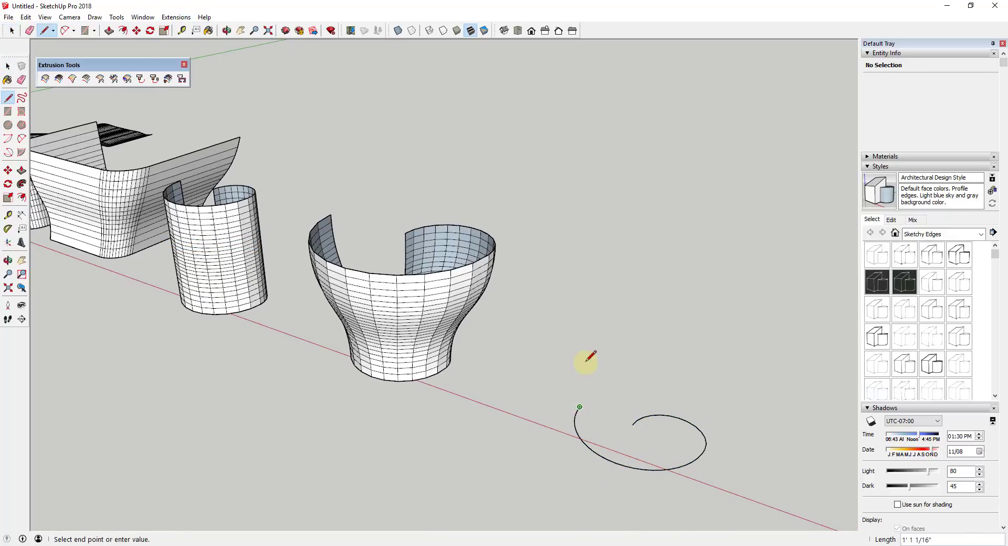
click(589, 311)
key(space)
key(a)
click(588, 311)
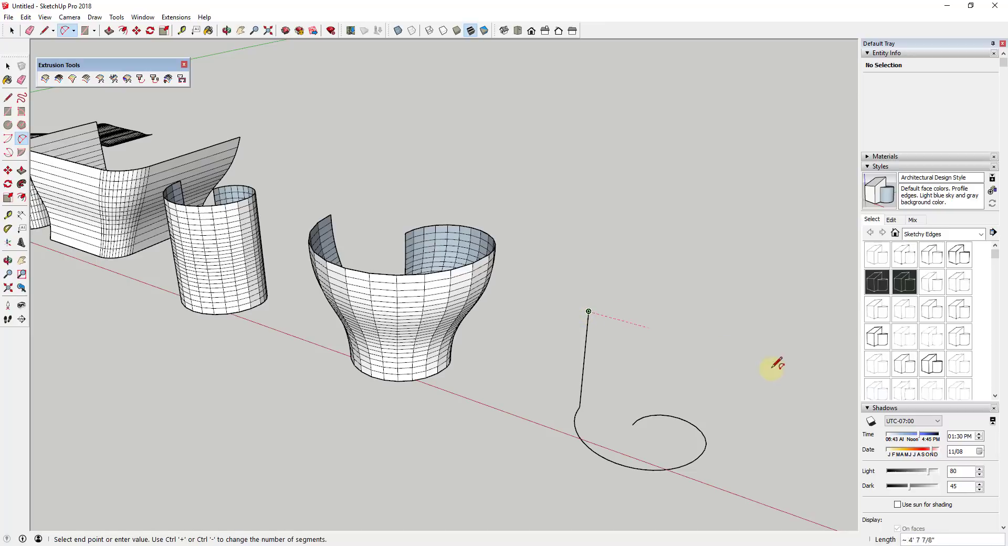
click(704, 449)
click(735, 350)
key(space)
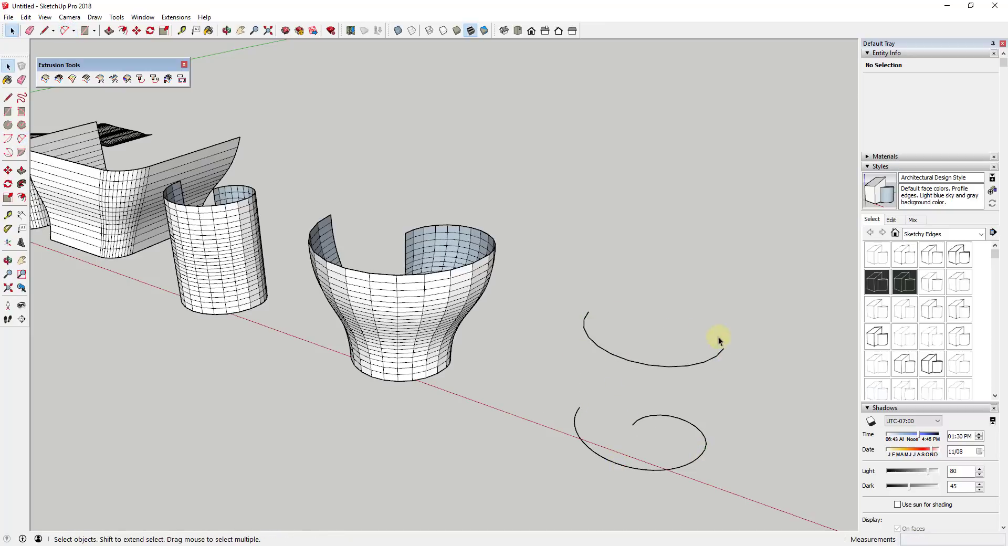
Step: Weld the upper curve's pieces together and check both new curves
click(691, 328)
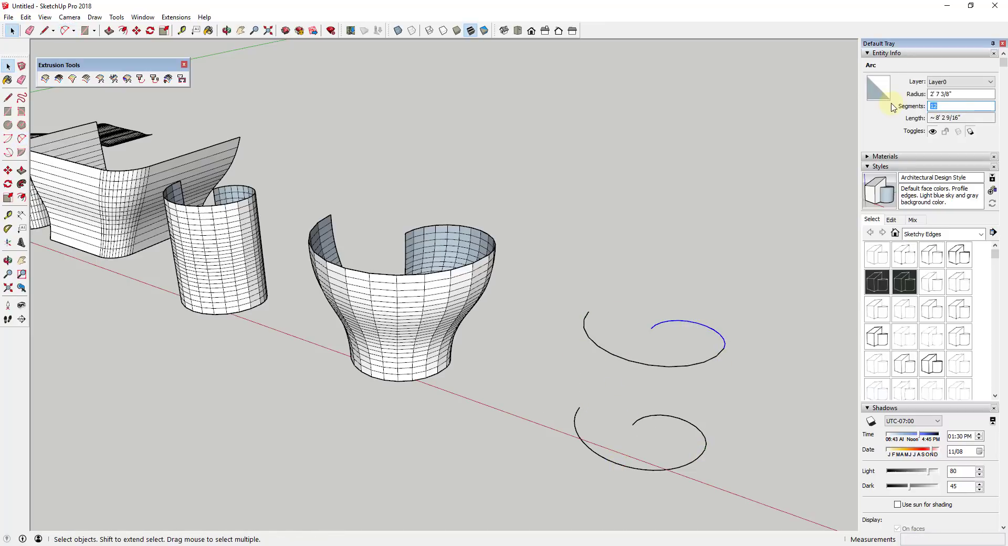
triple_click(725, 344)
click(175, 17)
click(191, 263)
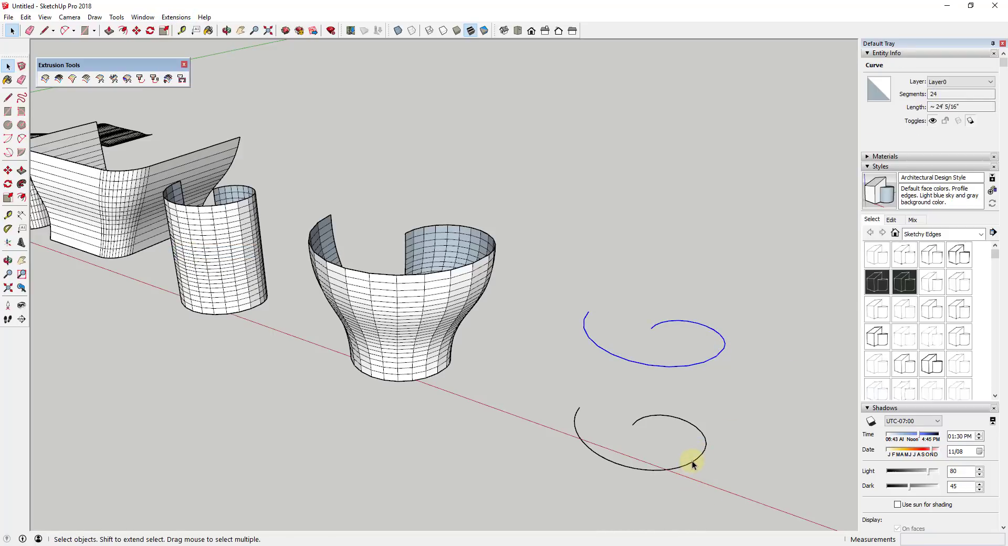
click(702, 363)
click(723, 365)
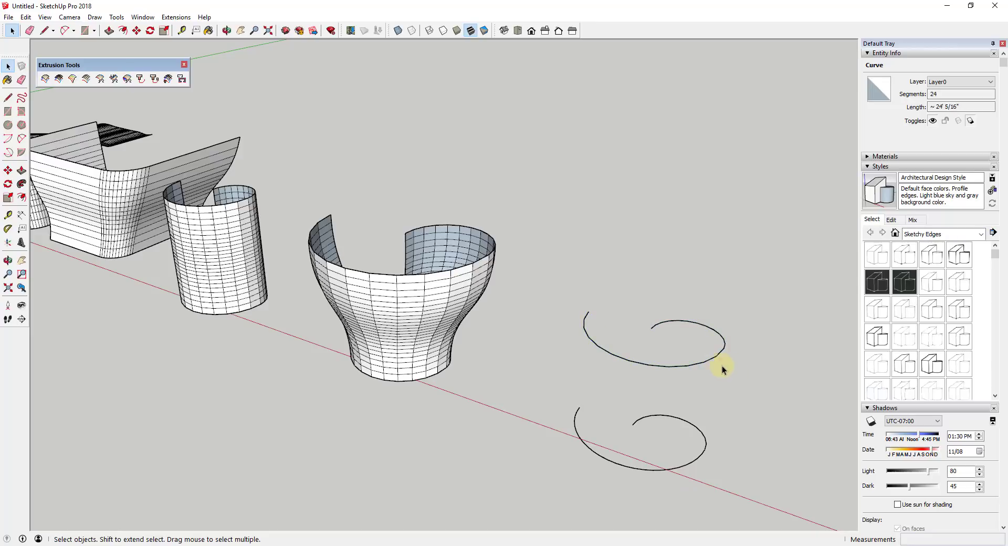
Step: Loft the lower then upper new curve at 36 segments, reversing 2592 faces into quads, curves kept
click(72, 79)
click(609, 461)
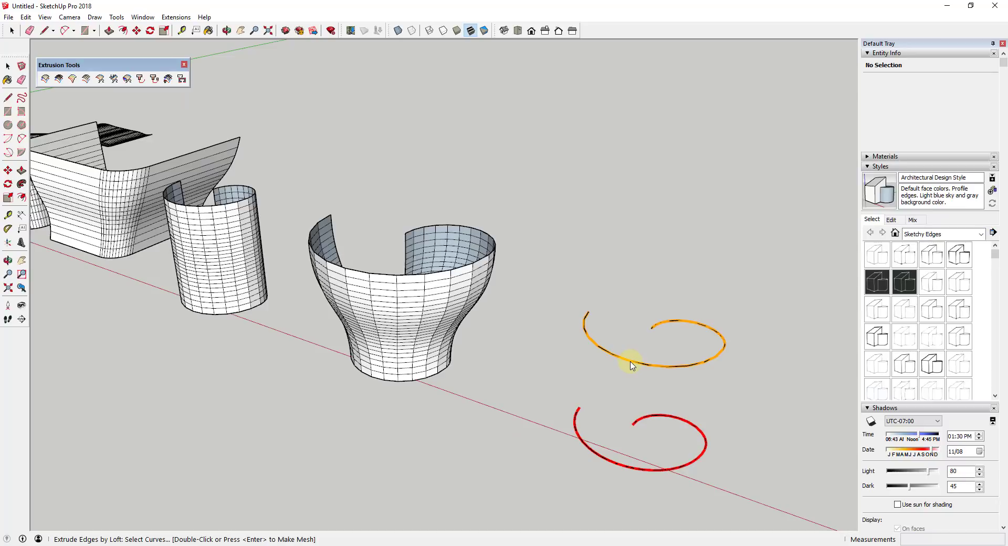
double_click(631, 366)
click(462, 287)
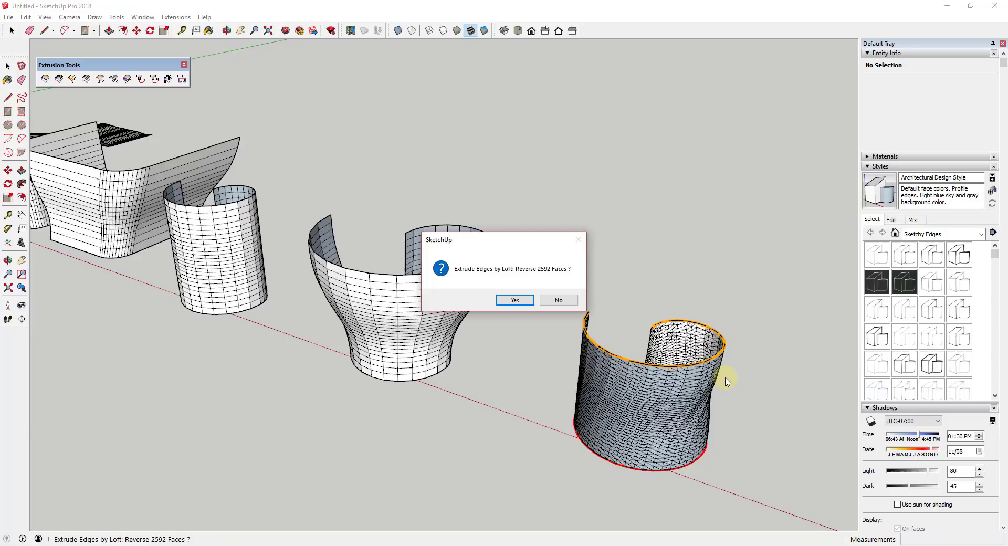
click(515, 300)
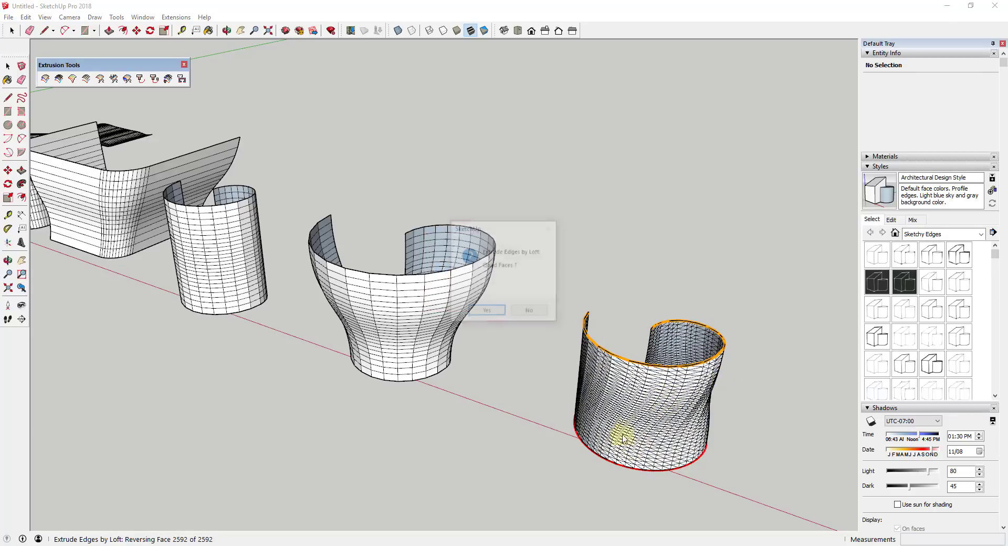
click(486, 312)
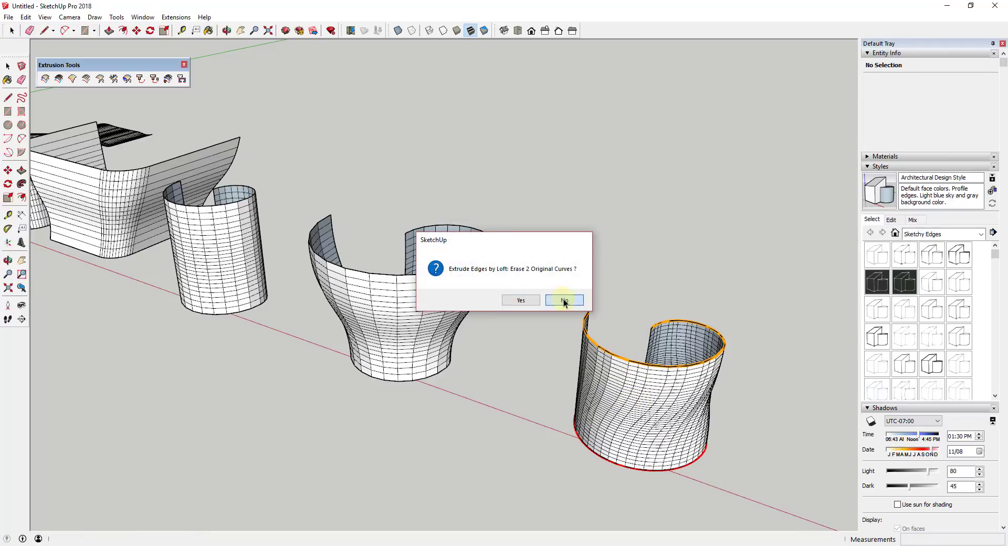
click(562, 299)
mouse_move(562, 300)
middle_down()
mouse_move(668, 417)
mouse_move(641, 331)
mouse_move(651, 332)
mouse_move(555, 333)
mouse_move(702, 354)
middle_up()
scroll(731, 353, down, 5)
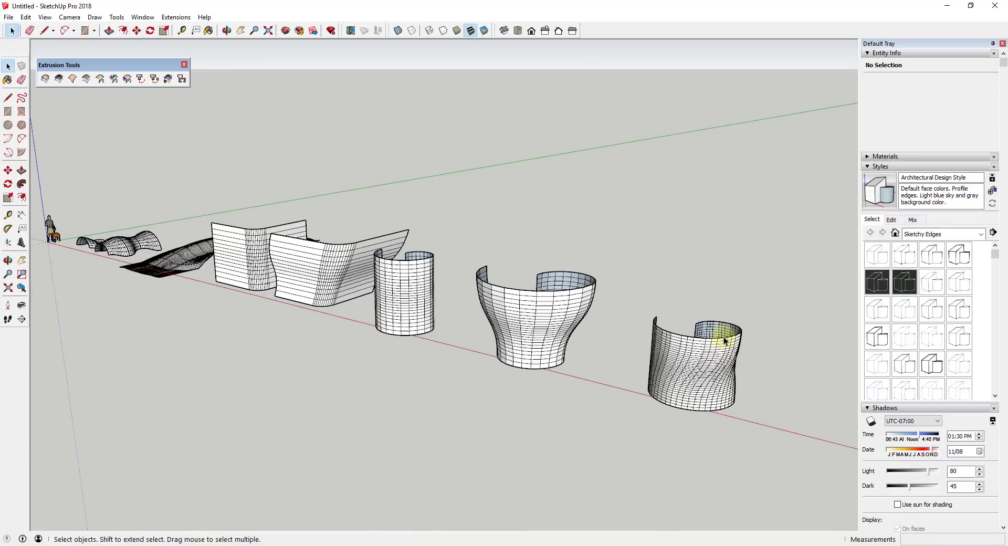